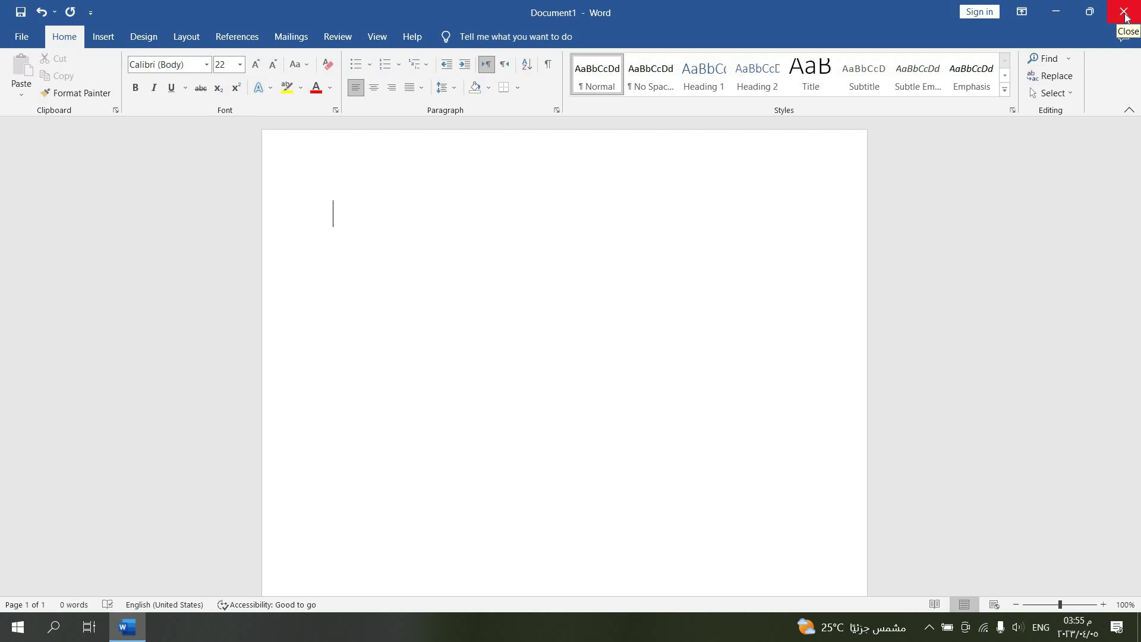
# Resize, maximize, minimize and restore the Word window
pyautogui.click(1091, 13)
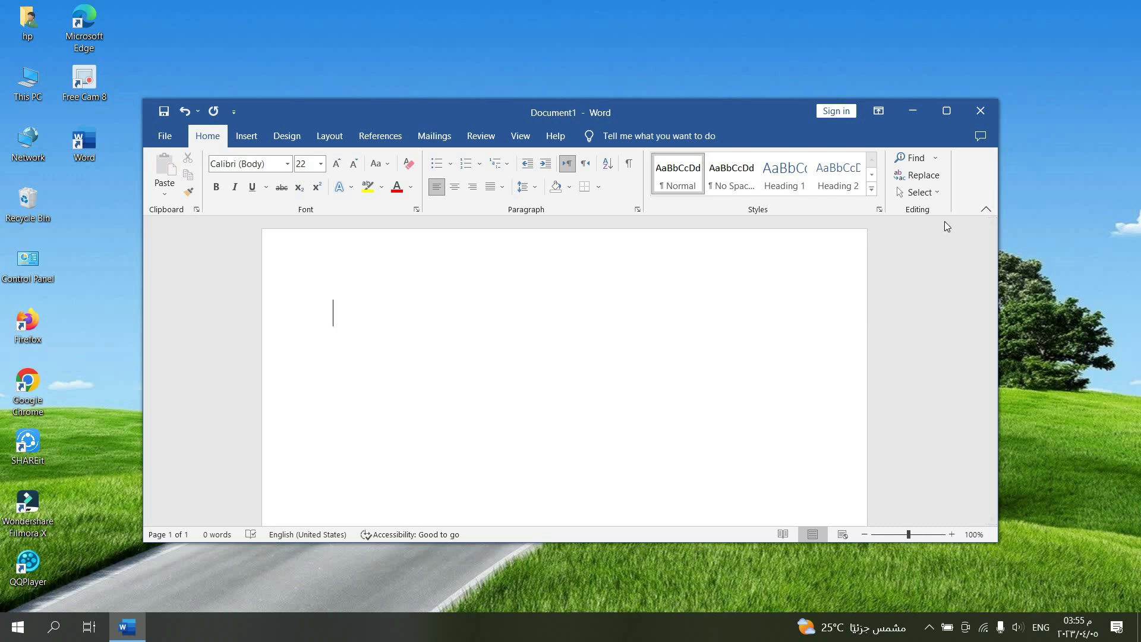
pyautogui.click(948, 113)
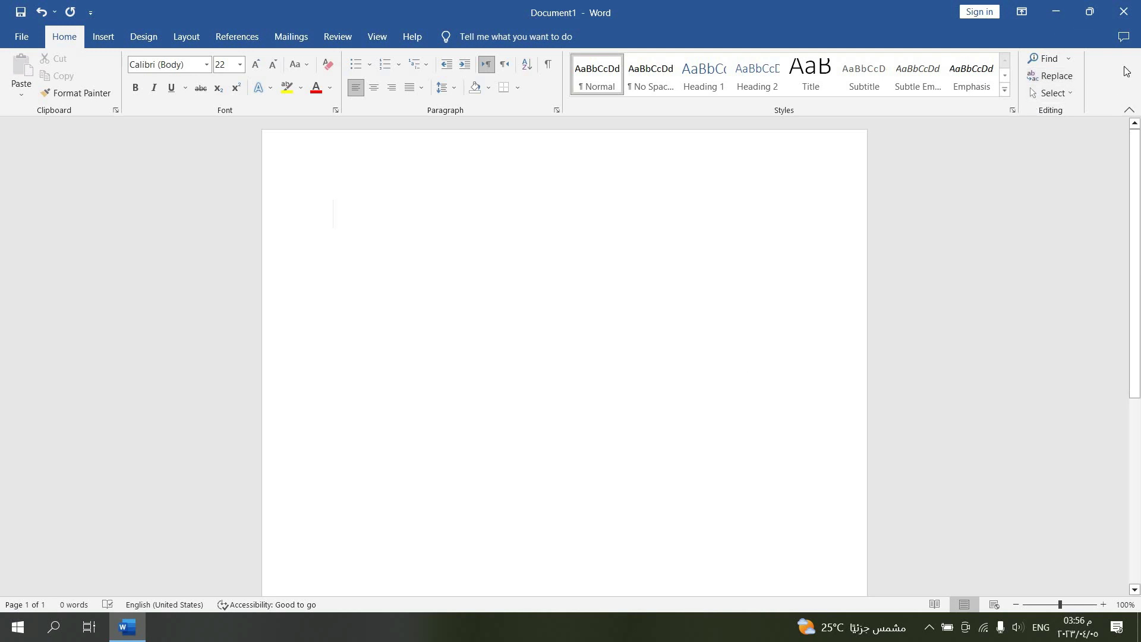
pyautogui.click(1060, 14)
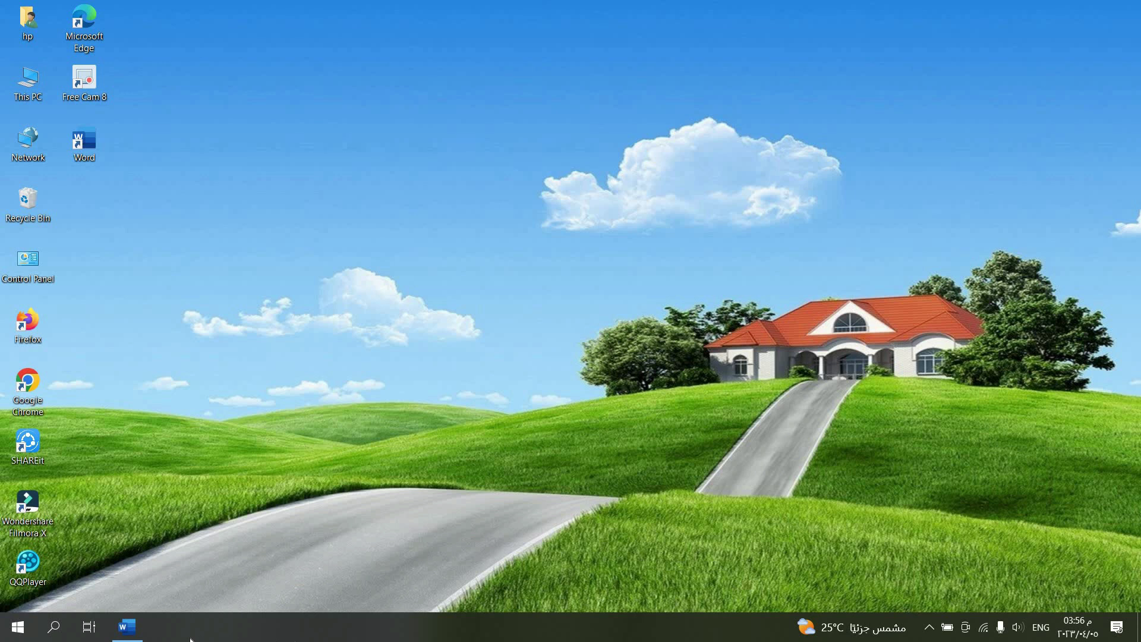
pyautogui.click(139, 634)
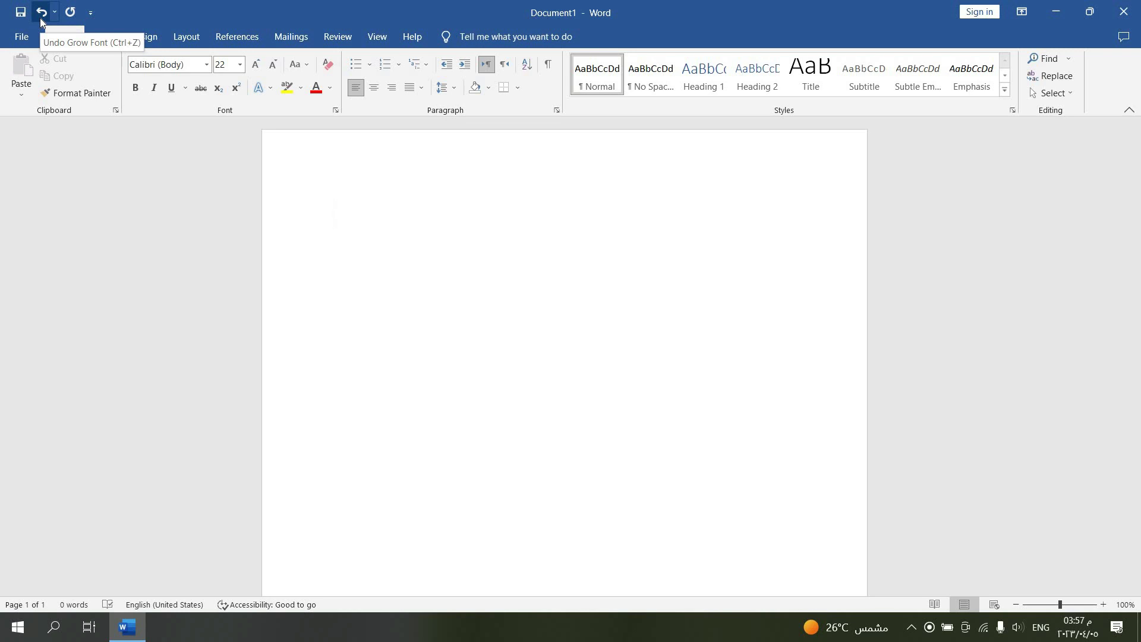
# Switch to Arabic input, type 'بسم الله', then undo it
pyautogui.hotkey('alt', 'shift')
pyautogui.write('بسم الله')
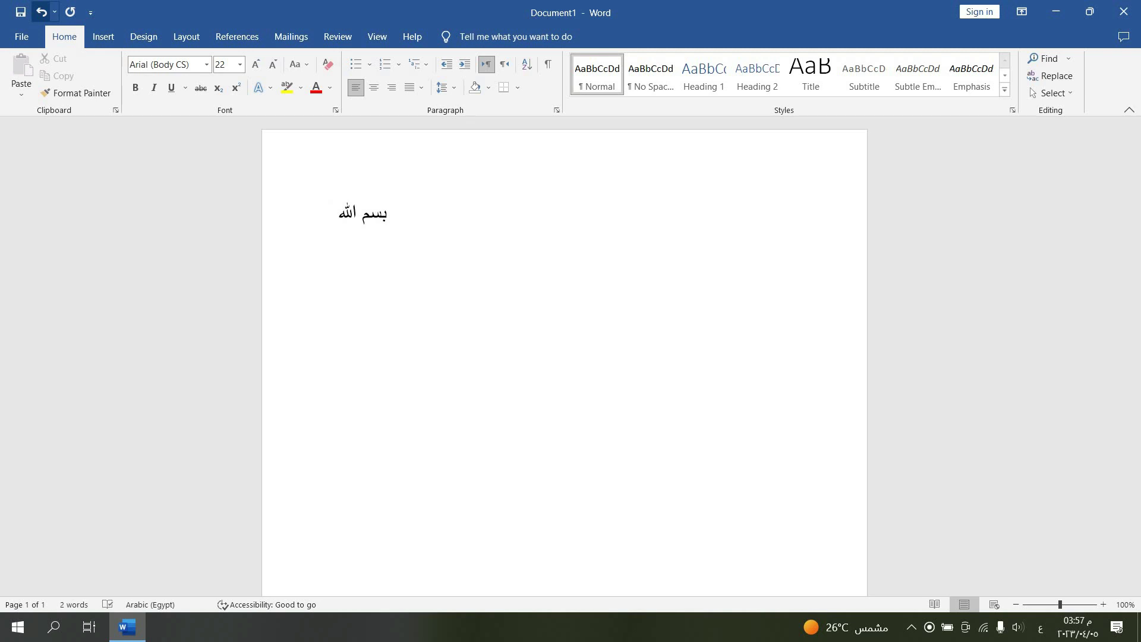
pyautogui.click(40, 13)
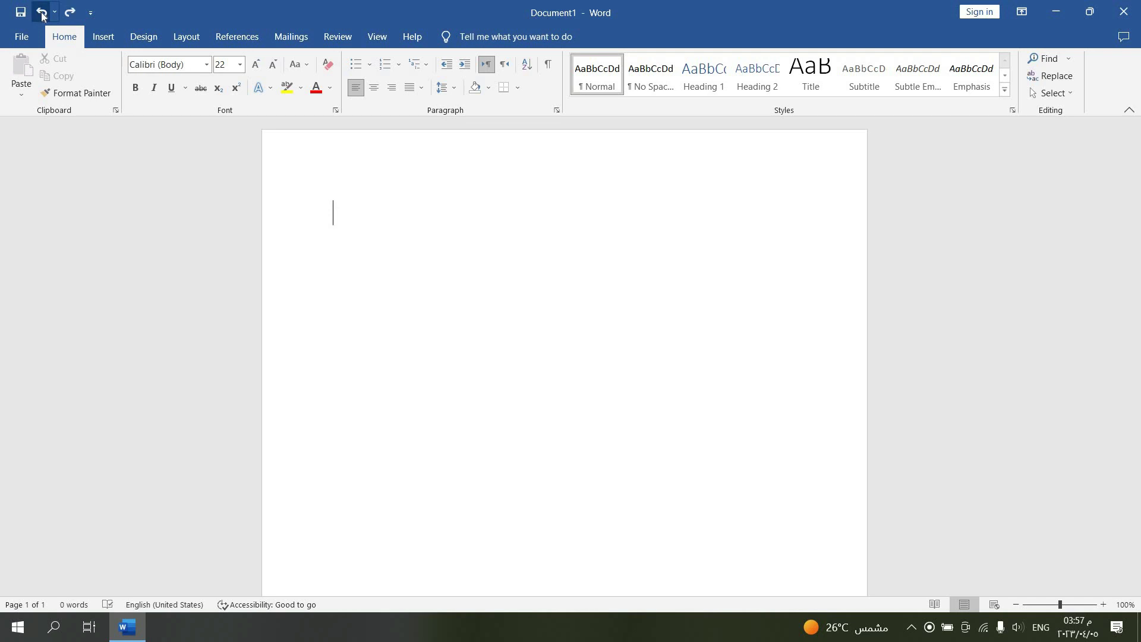
# Type 'بسم الله الرحمن الرحيم' in Arabic, with 'الله' on the line below
pyautogui.hotkey('alt', 'shift')
pyautogui.write('بسم الله الرحمن الرحيم')
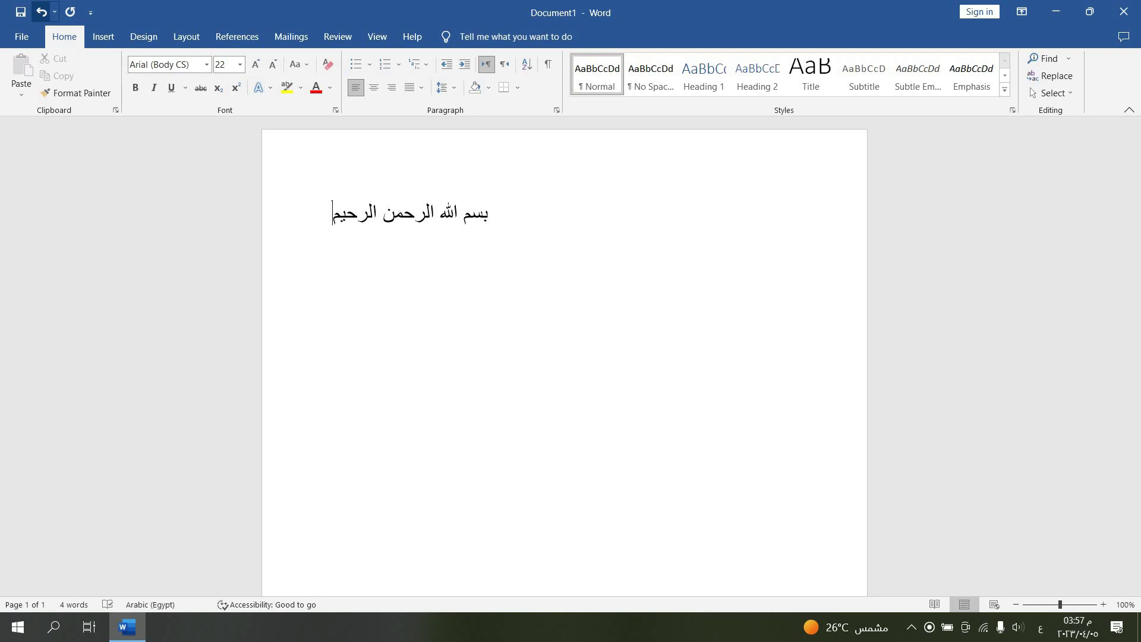
pyautogui.press('Return')
pyautogui.hotkey('alt', 'shift')
pyautogui.write('الله')
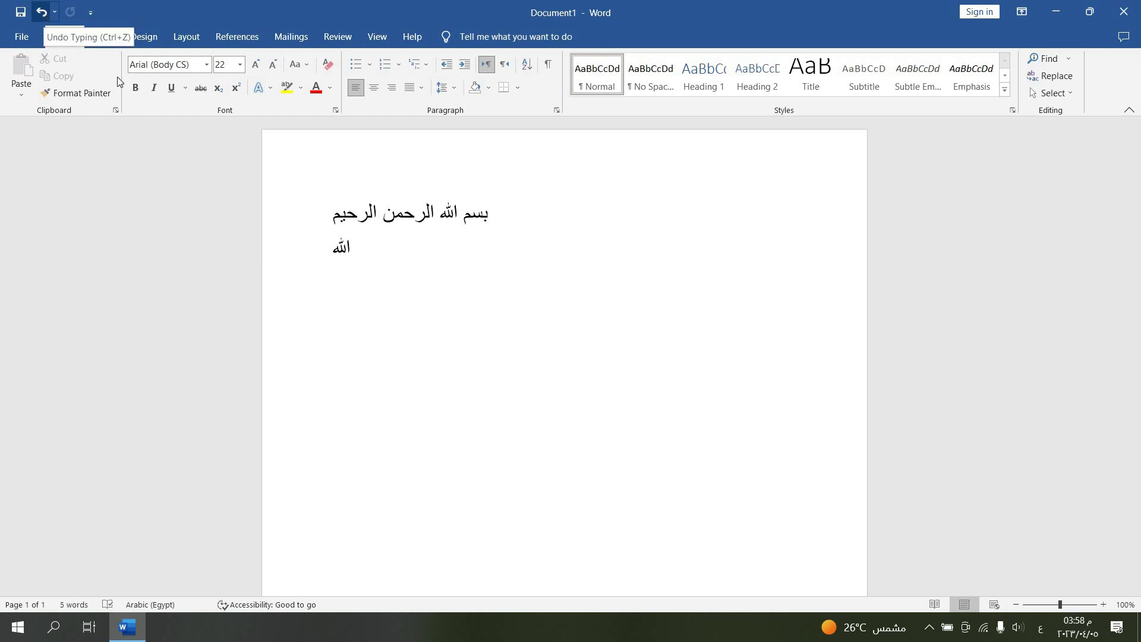
# Undo the second-line word 'الله', redo it, then undo it again
pyautogui.click(42, 12)
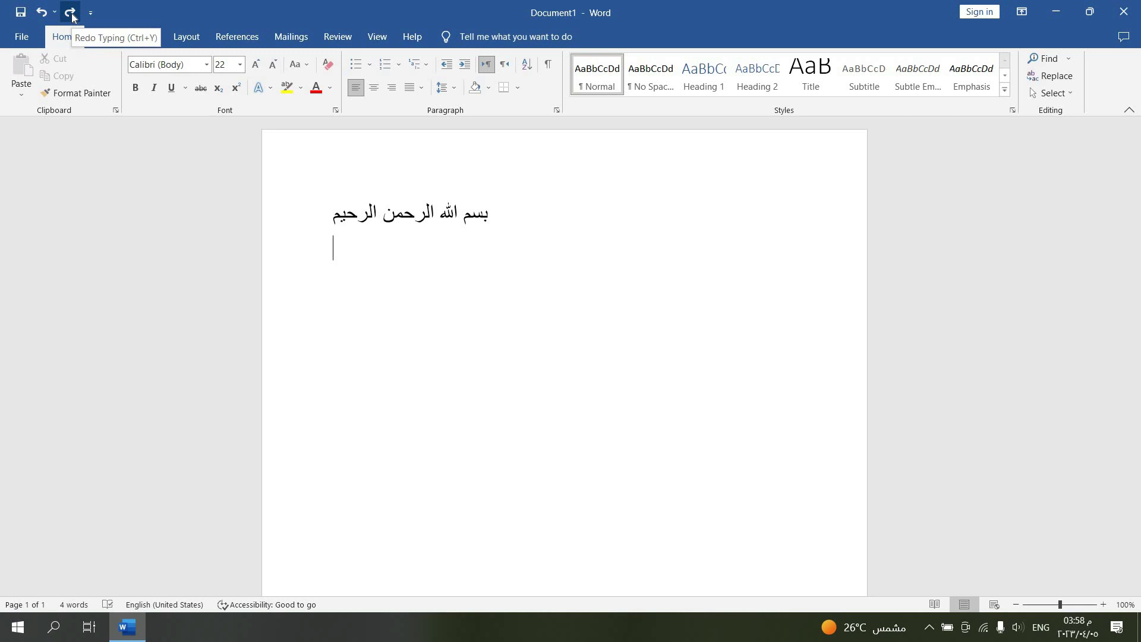
pyautogui.click(72, 17)
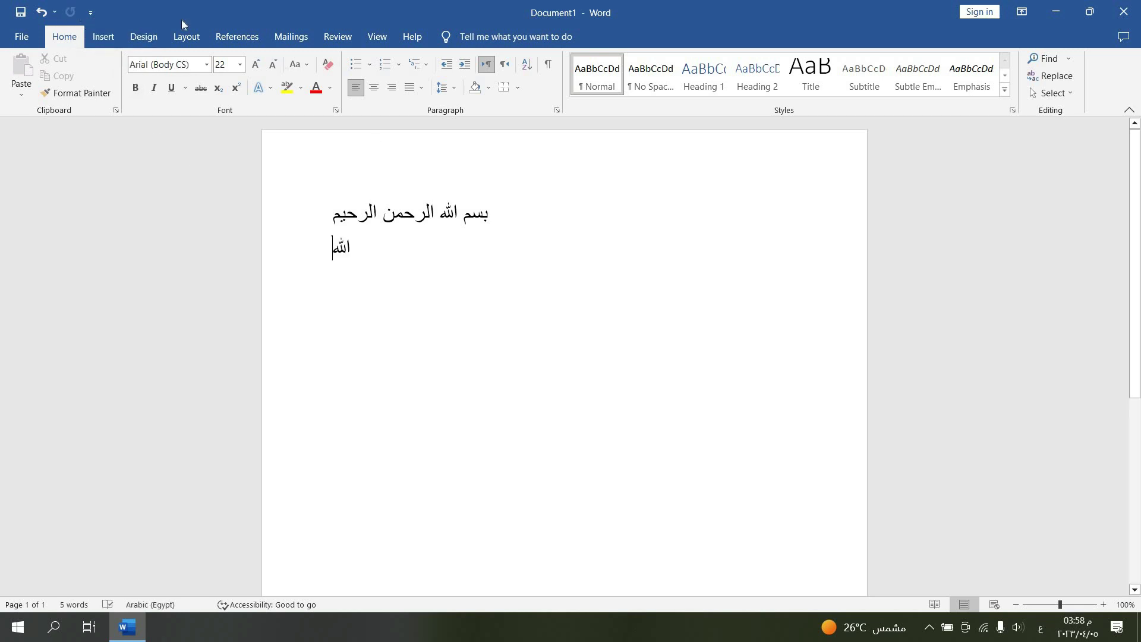
pyautogui.click(41, 12)
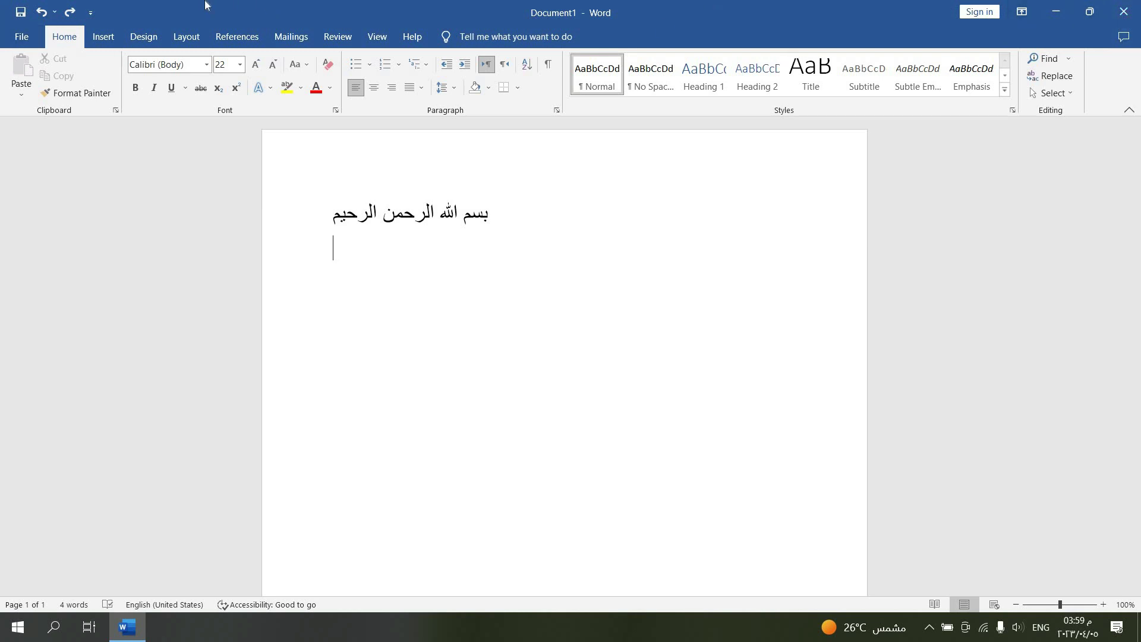
pyautogui.click(93, 15)
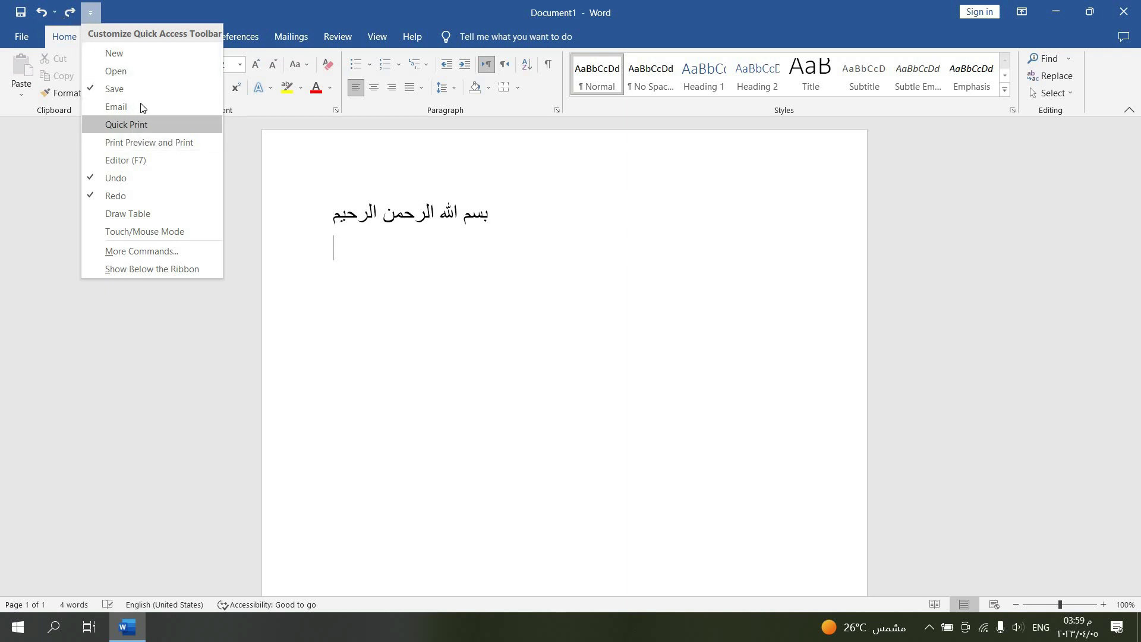
pyautogui.click(119, 55)
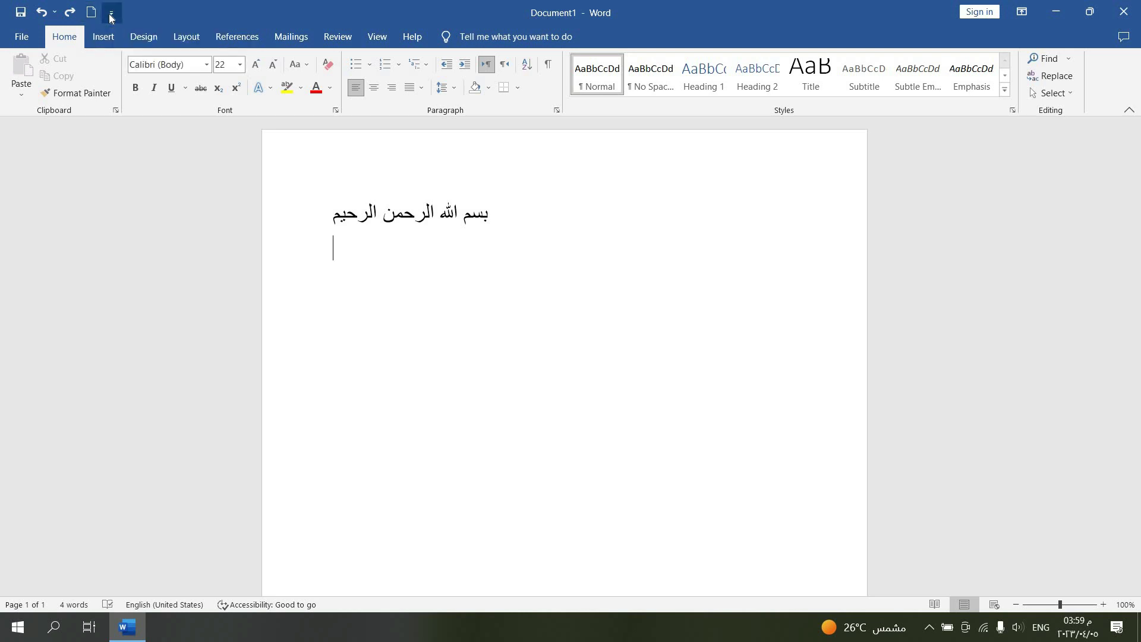
pyautogui.click(111, 12)
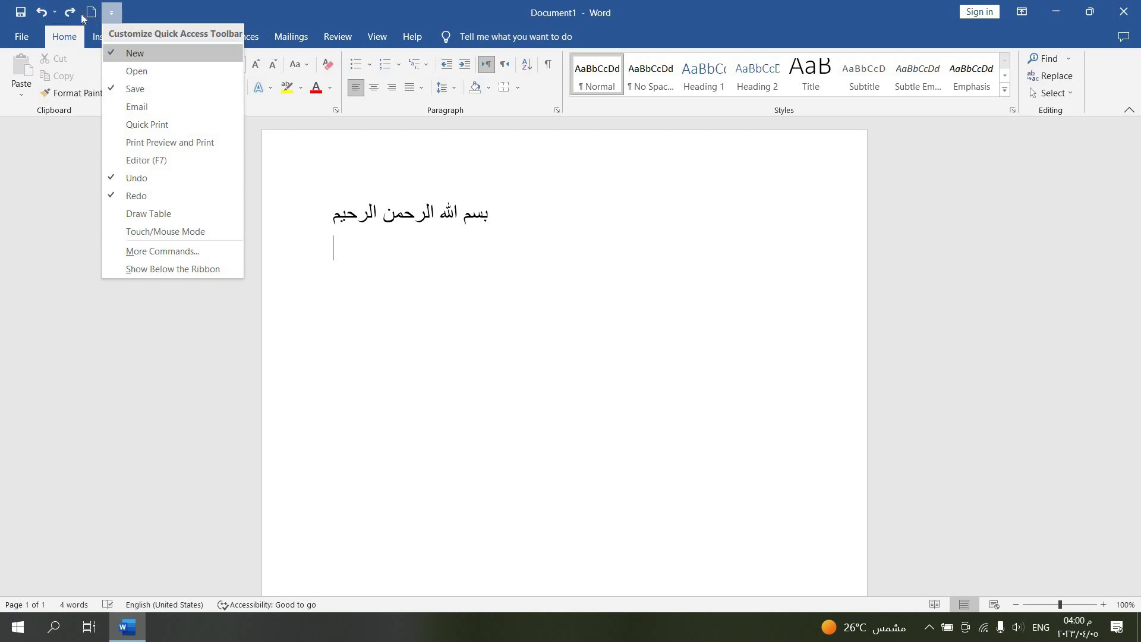
pyautogui.click(113, 52)
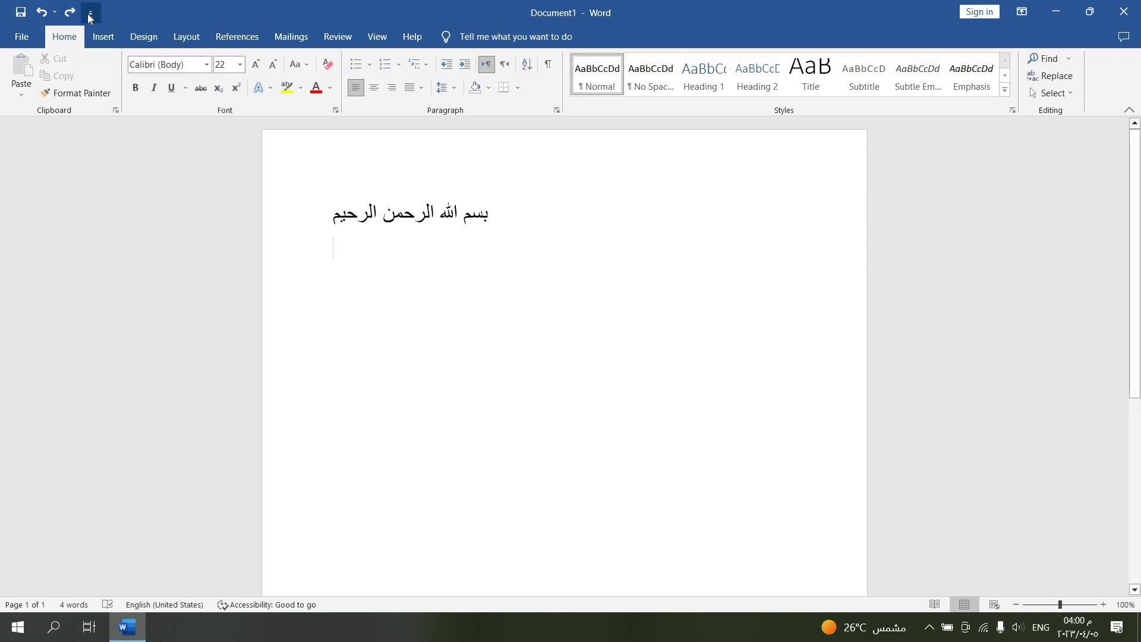
pyautogui.click(89, 19)
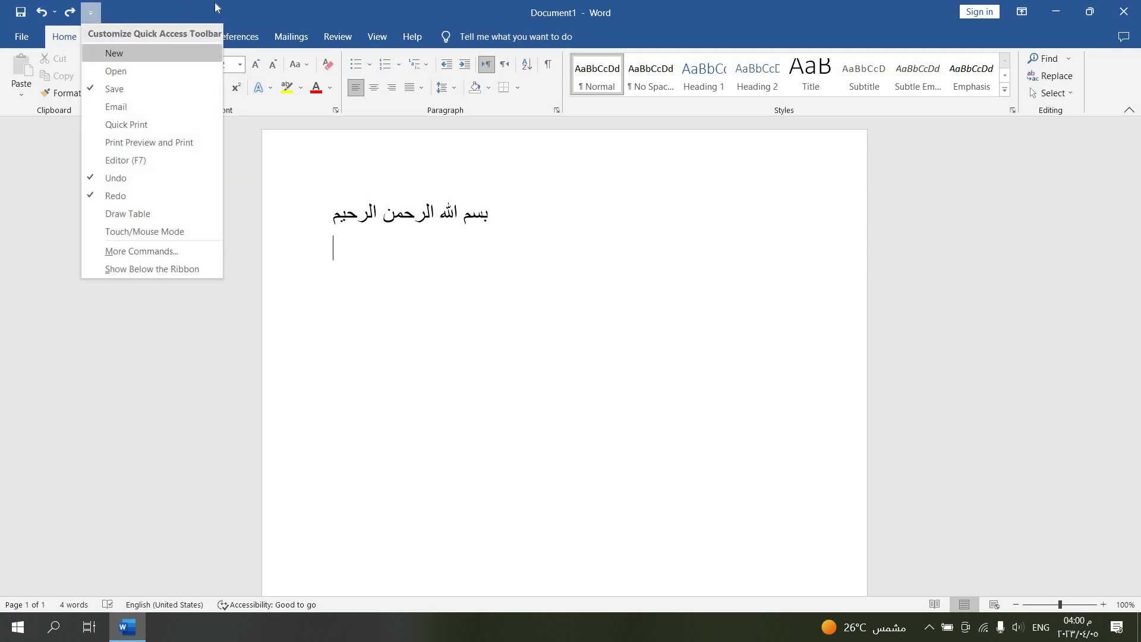
pyautogui.click(233, 6)
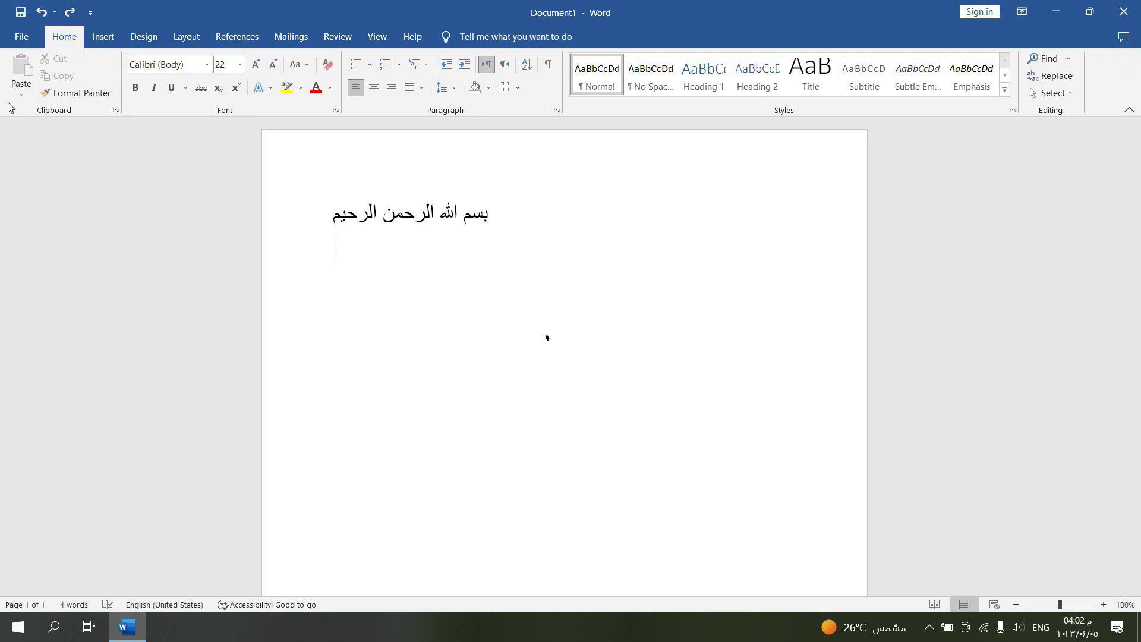
pyautogui.click(76, 92)
pyautogui.press('Escape')
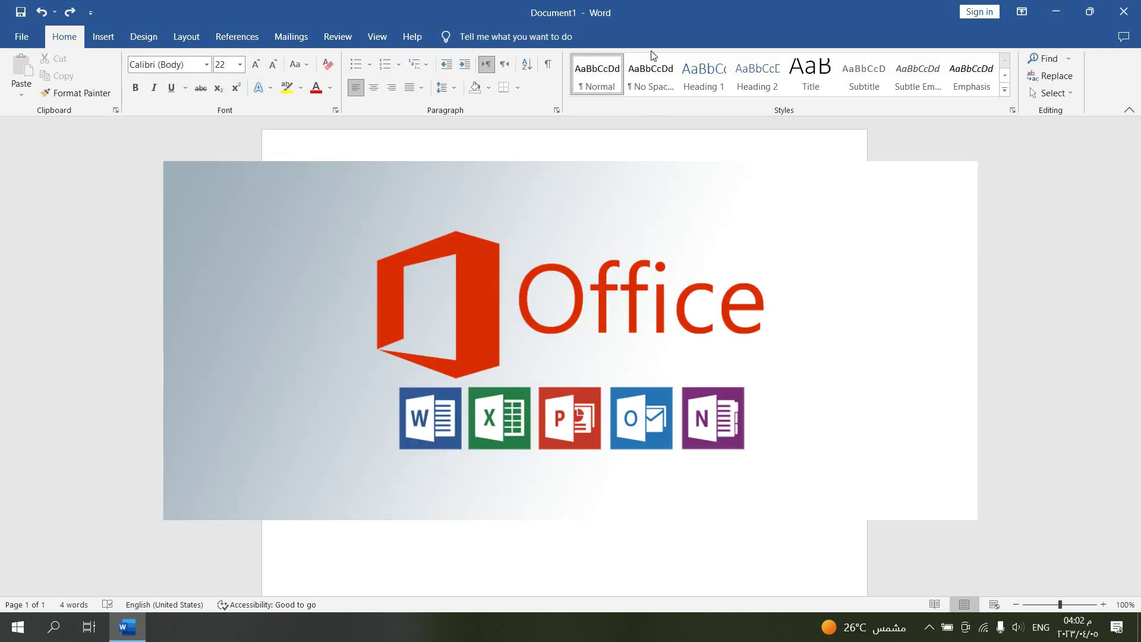
pyautogui.click(76, 92)
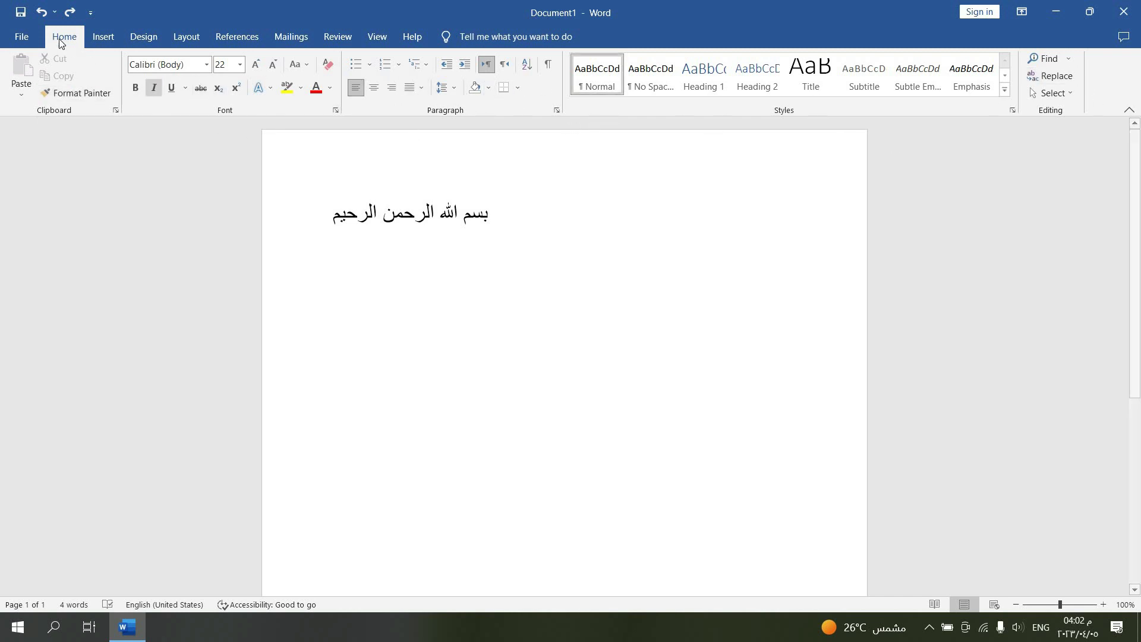
# Show the Insert commands, then select and deselect the Arabic Basmala line
pyautogui.click(111, 43)
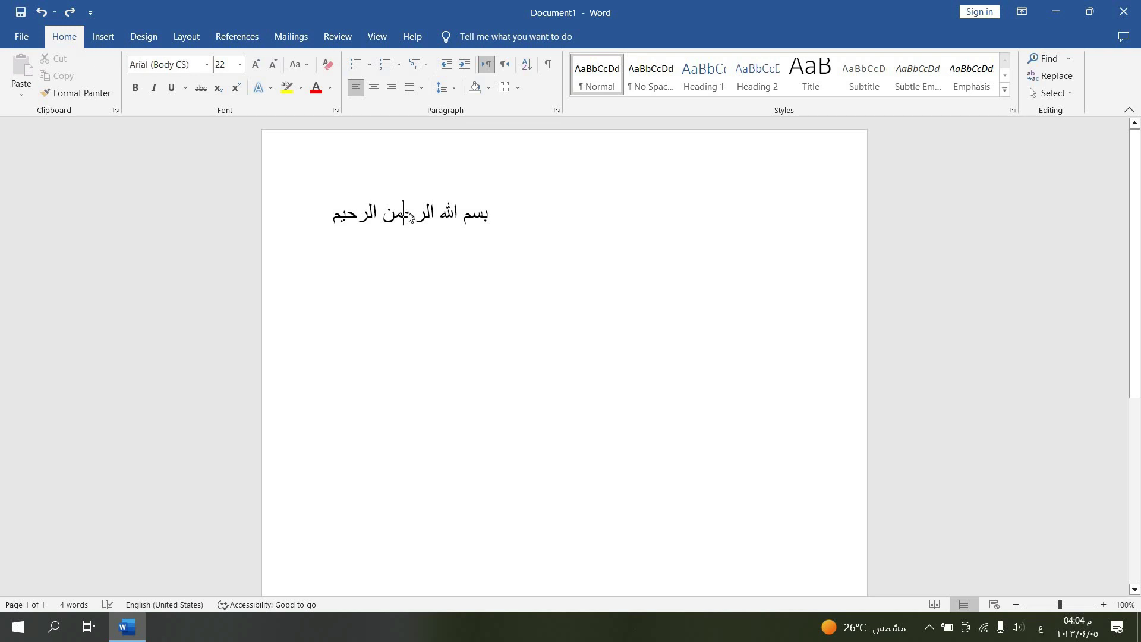
pyautogui.moveTo(491, 212); pyautogui.dragTo(466, 249)
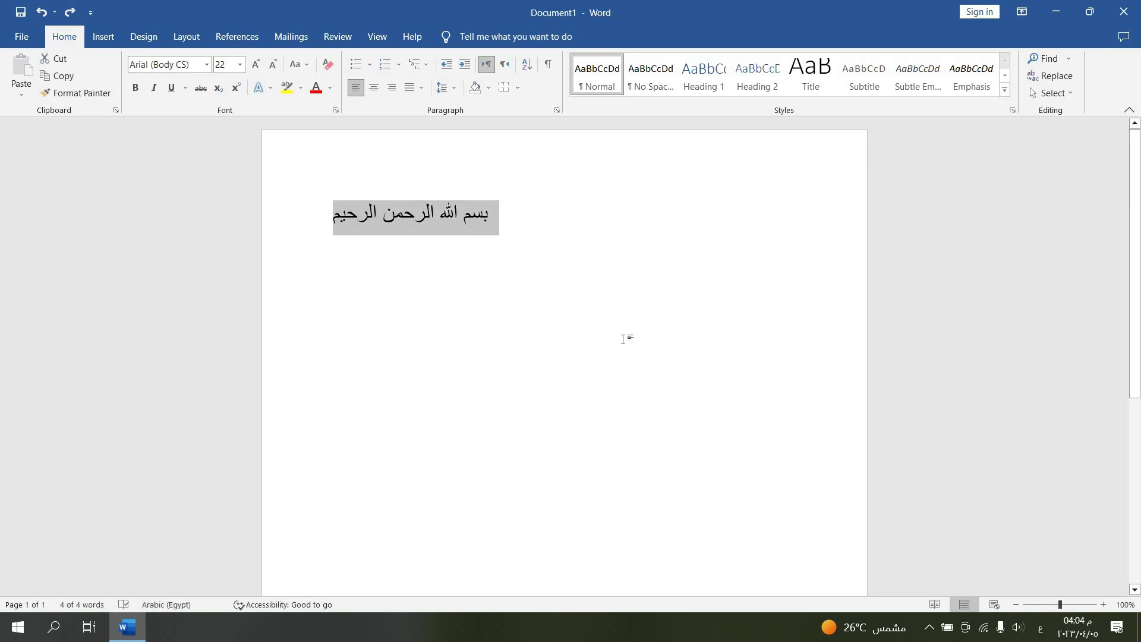
pyautogui.click(381, 269)
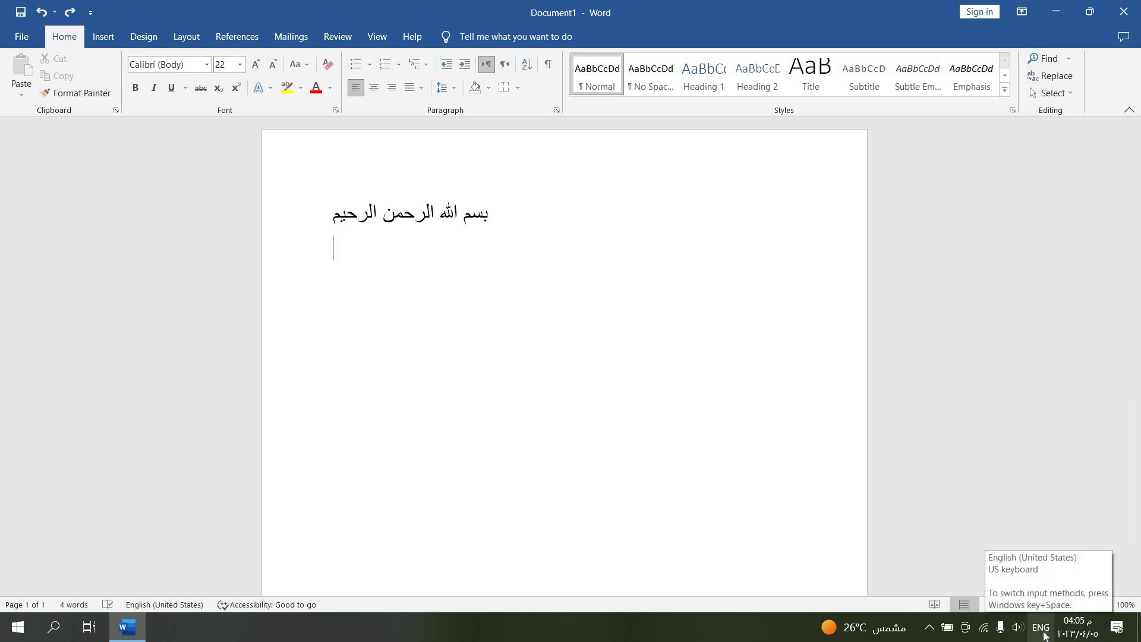
# Erase the mistyped 'khkhf', switch to Arabic, and type 'الله' on line two
pyautogui.write('khkhf')
pyautogui.press('BackSpace')
pyautogui.press('BackSpace')
pyautogui.press('BackSpace')
pyautogui.press('BackSpace')
pyautogui.press('BackSpace')
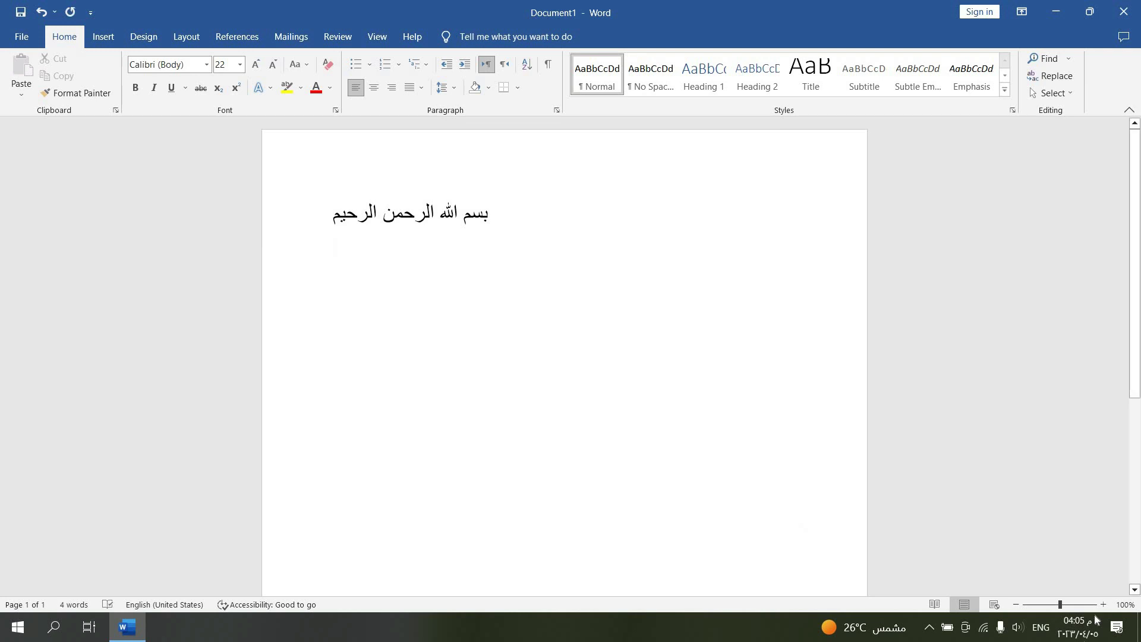
pyautogui.hotkey('alt', 'shift')
pyautogui.hotkey('alt', 'shift')
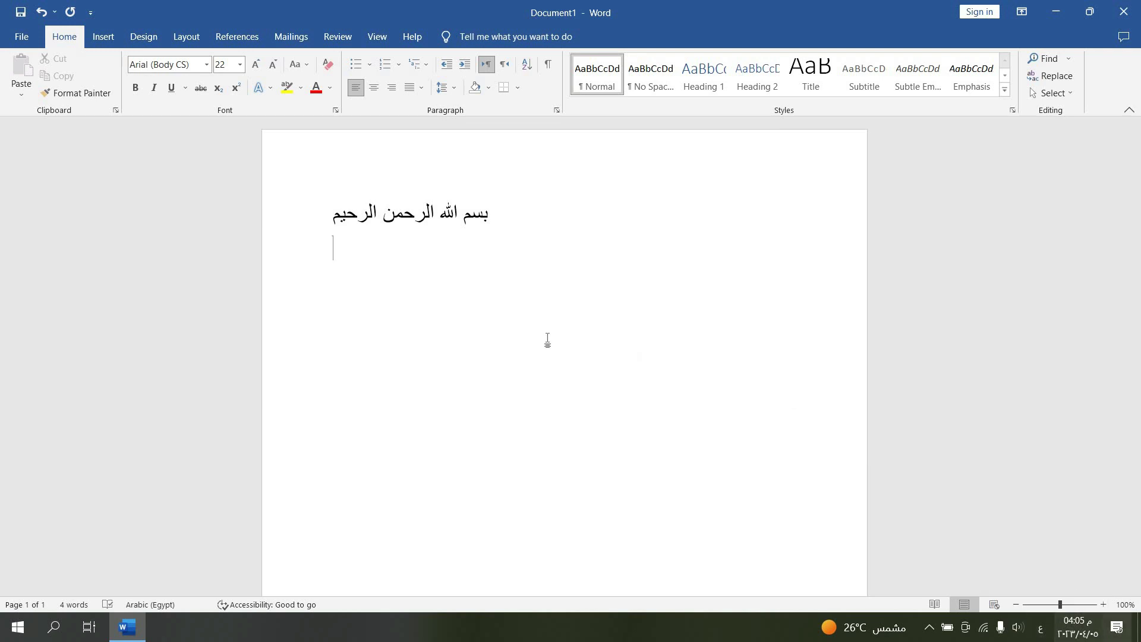
pyautogui.write('الله')
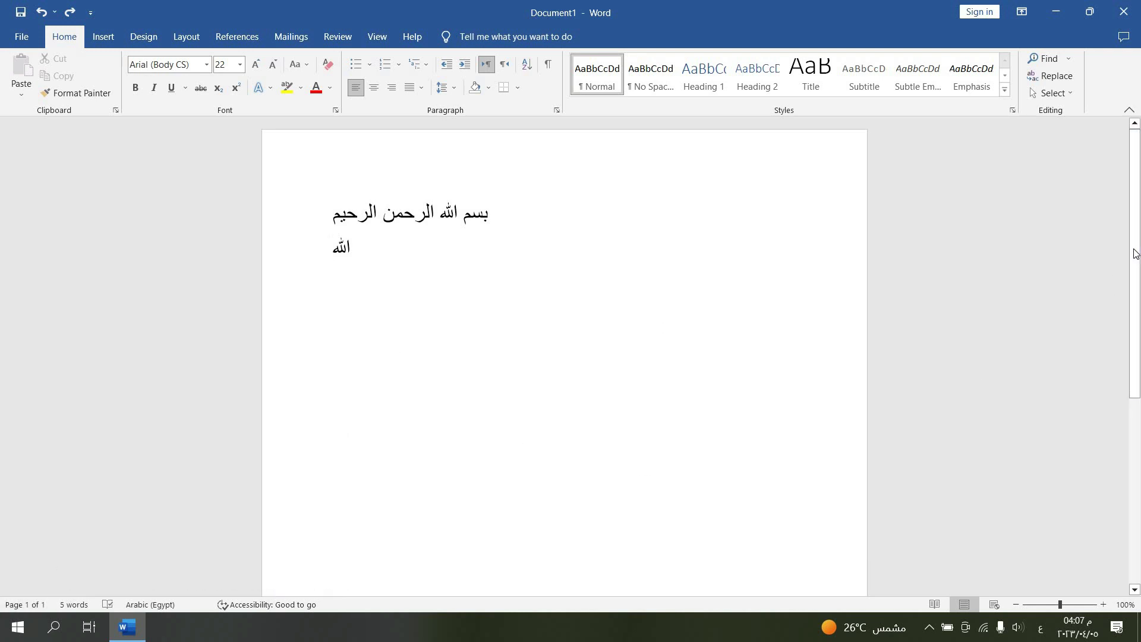
pyautogui.scroll(-1, 1135, 319)
pyautogui.moveTo(1136, 320); pyautogui.dragTo(1135, 495)
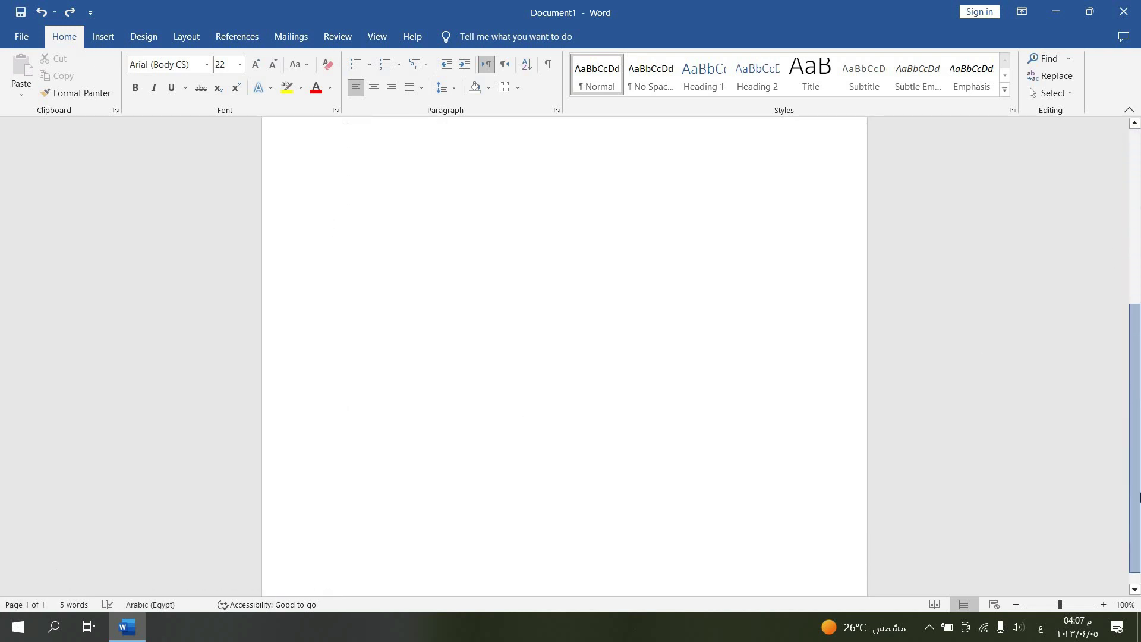
pyautogui.scroll(5, 1137, 252)
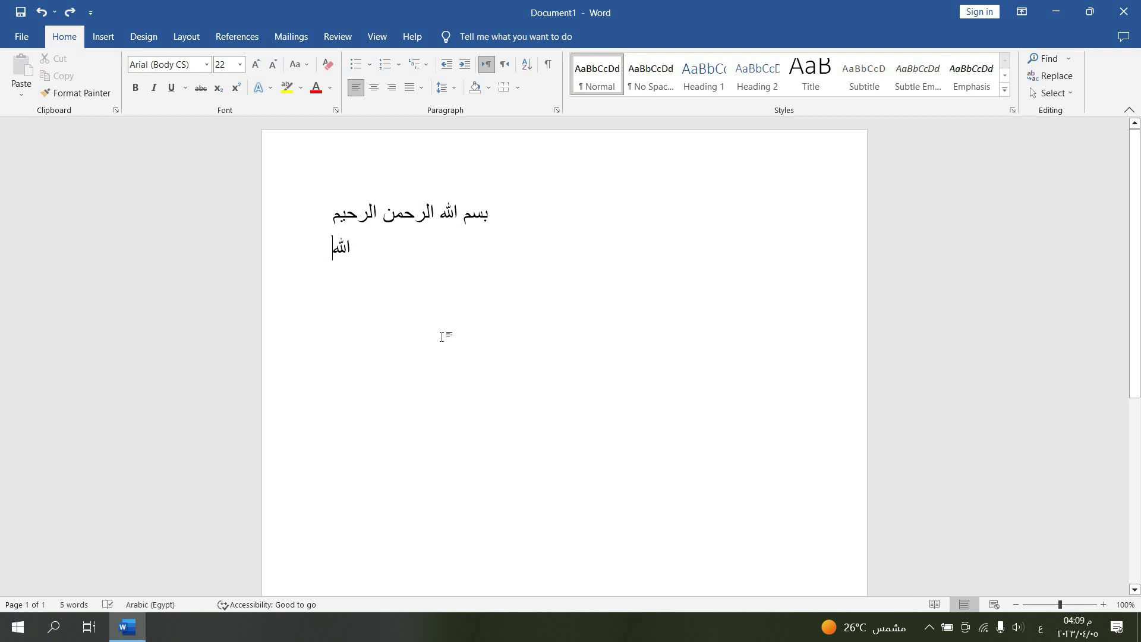
pyautogui.moveTo(442, 217); pyautogui.dragTo(491, 219)
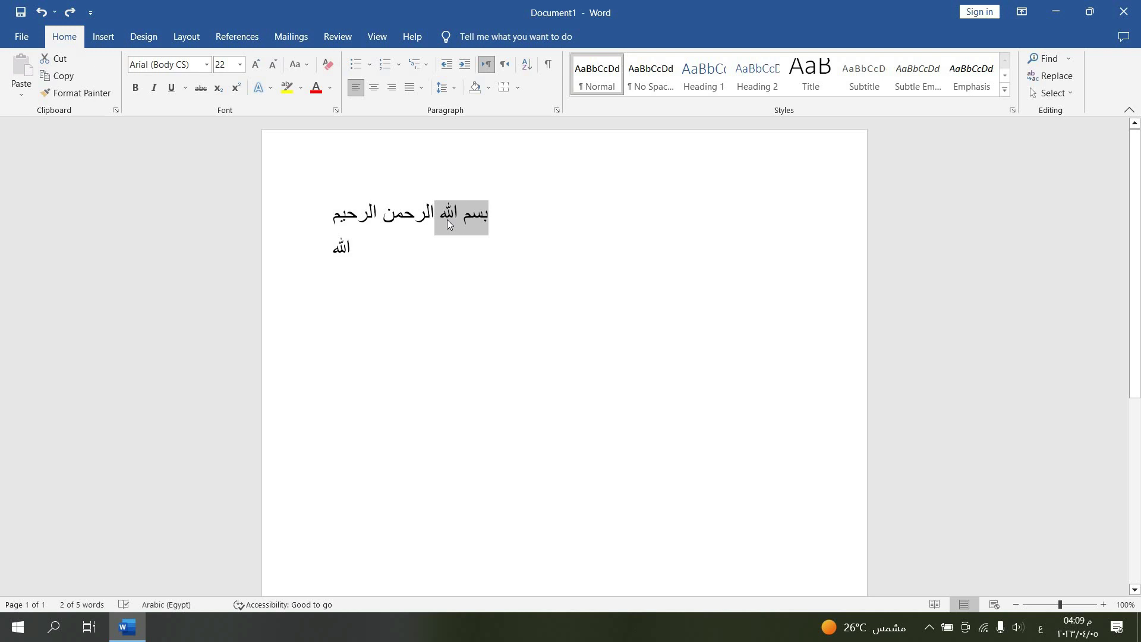
pyautogui.click(476, 215)
pyautogui.tripleClick(495, 216)
pyautogui.click(474, 293)
pyautogui.doubleClick(476, 216)
pyautogui.moveTo(395, 318); pyautogui.dragTo(385, 253)
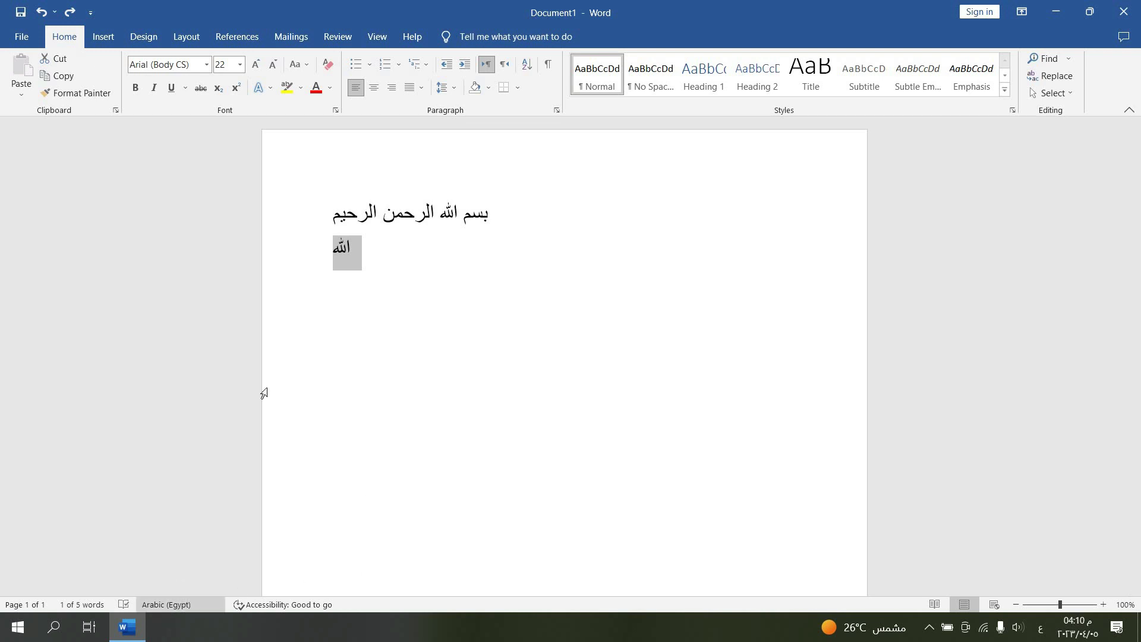
pyautogui.click(327, 251)
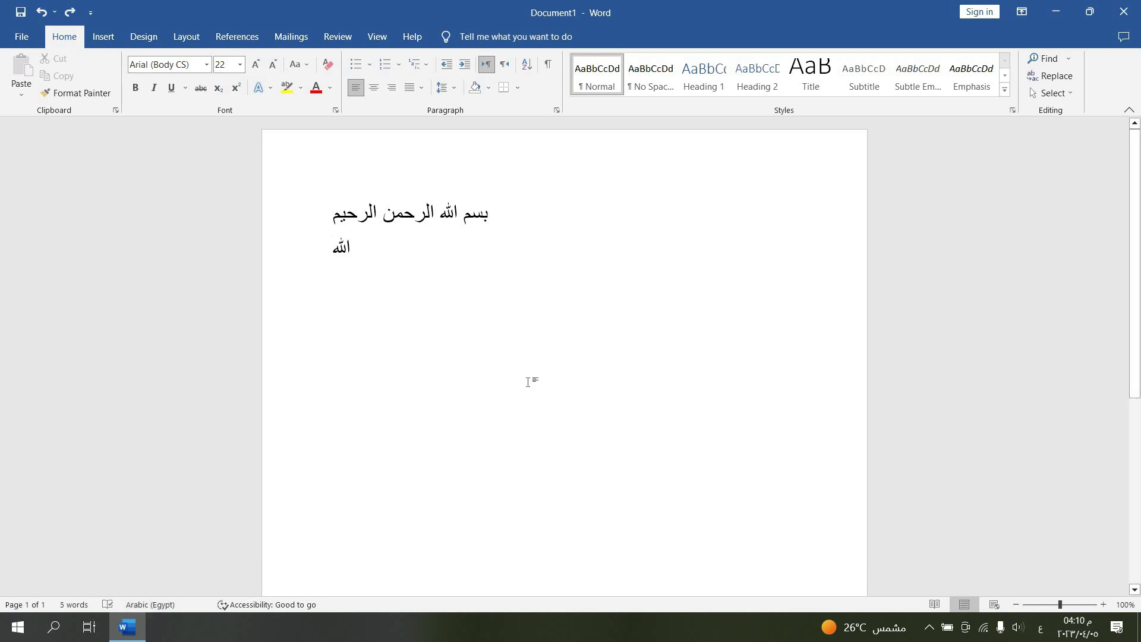
# Switch input to English, then zoom to about 145% and back to 100% with the slider
pyautogui.hotkey('alt', 'shift')
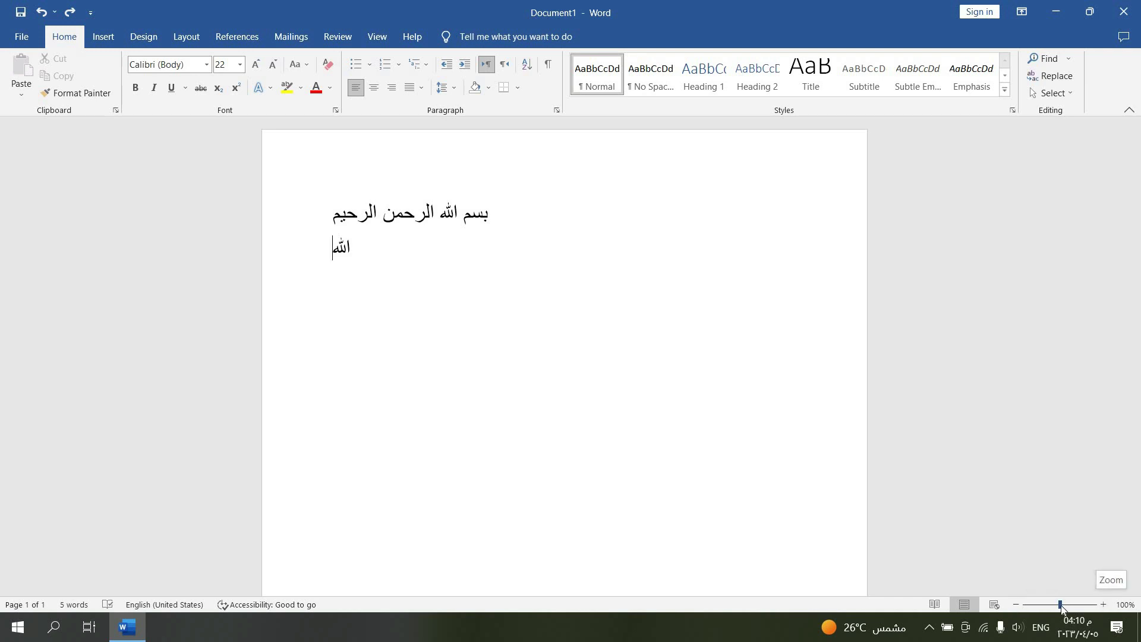
pyautogui.moveTo(1062, 605); pyautogui.dragTo(1067, 607)
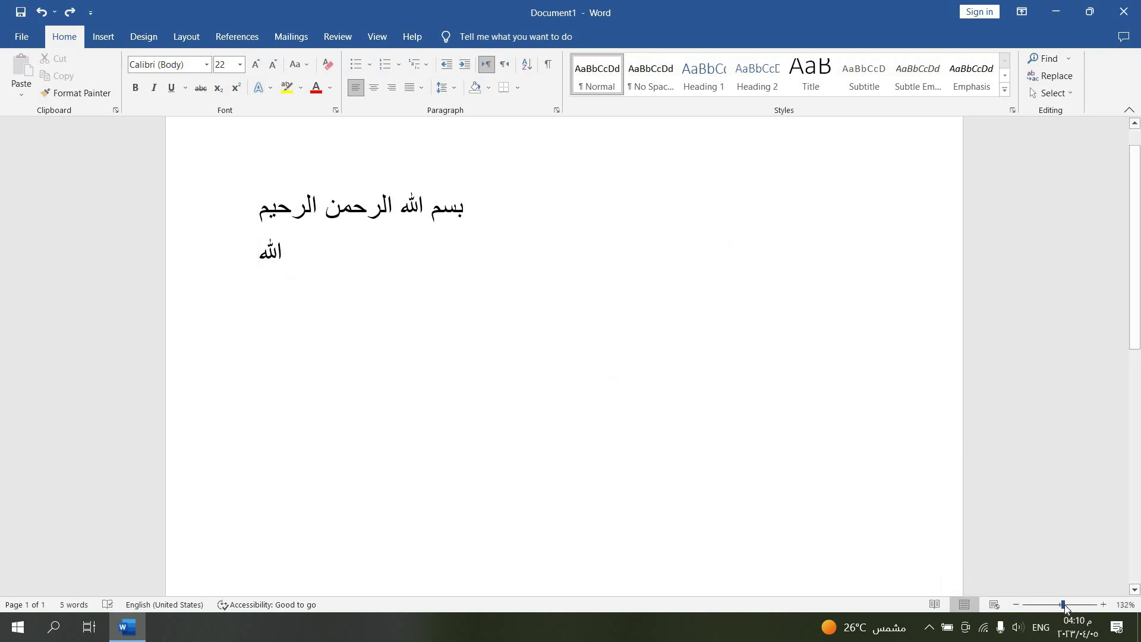
pyautogui.moveTo(1070, 607)
pyautogui.mouseDown()
pyautogui.moveTo(1028, 608)
pyautogui.moveTo(1074, 614)
pyautogui.moveTo(1062, 609)
pyautogui.mouseUp()
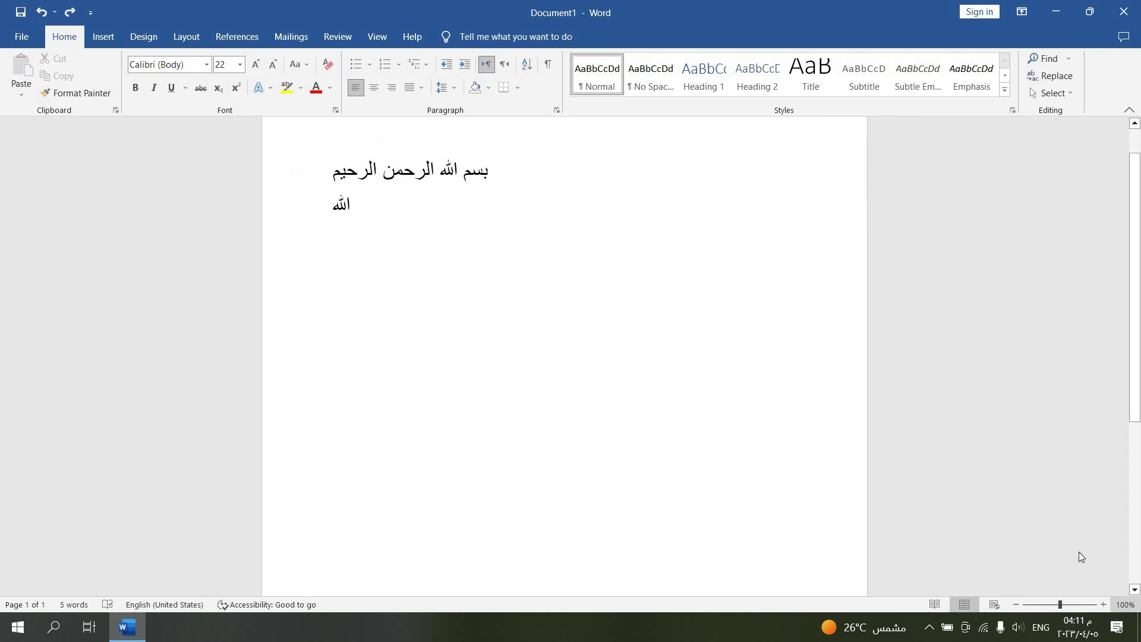
# Set the page zoom to 75% through the Zoom dialog
pyautogui.click(1125, 605)
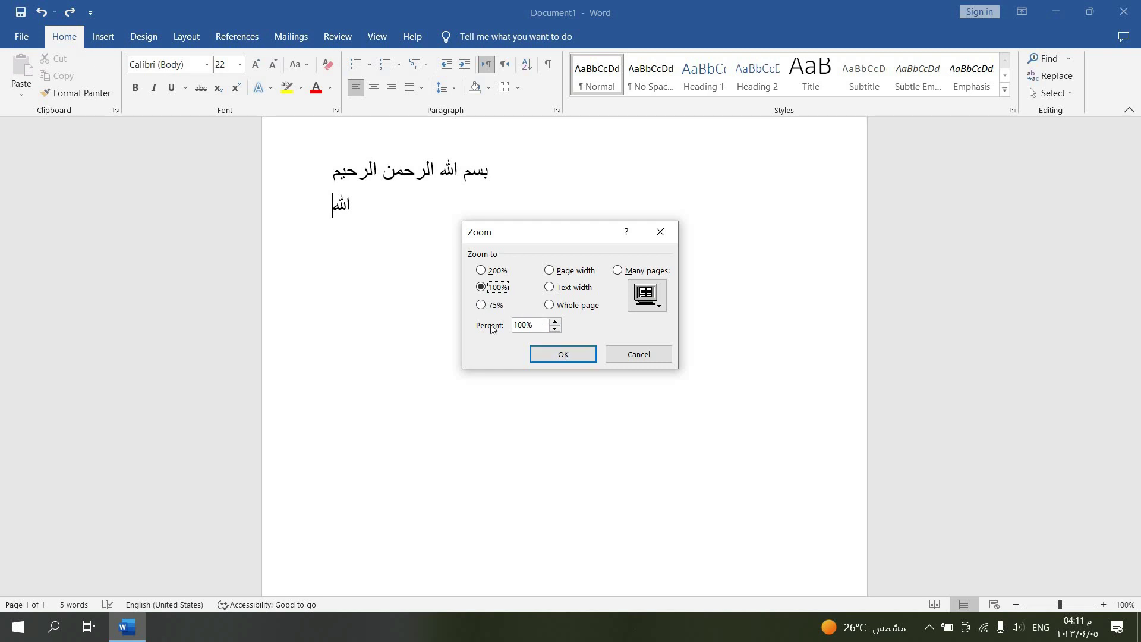
pyautogui.hotkey('alt', '7')
pyautogui.press('Return')
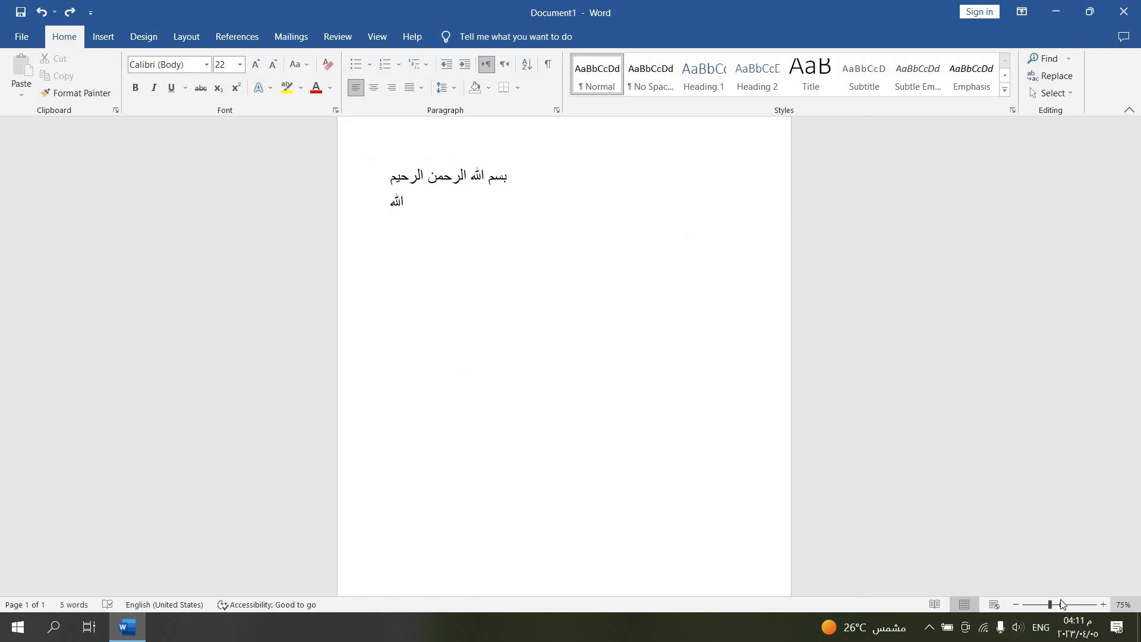
# Set the zoom to 100% and switch the typing language to Arabic
pyautogui.click(1123, 605)
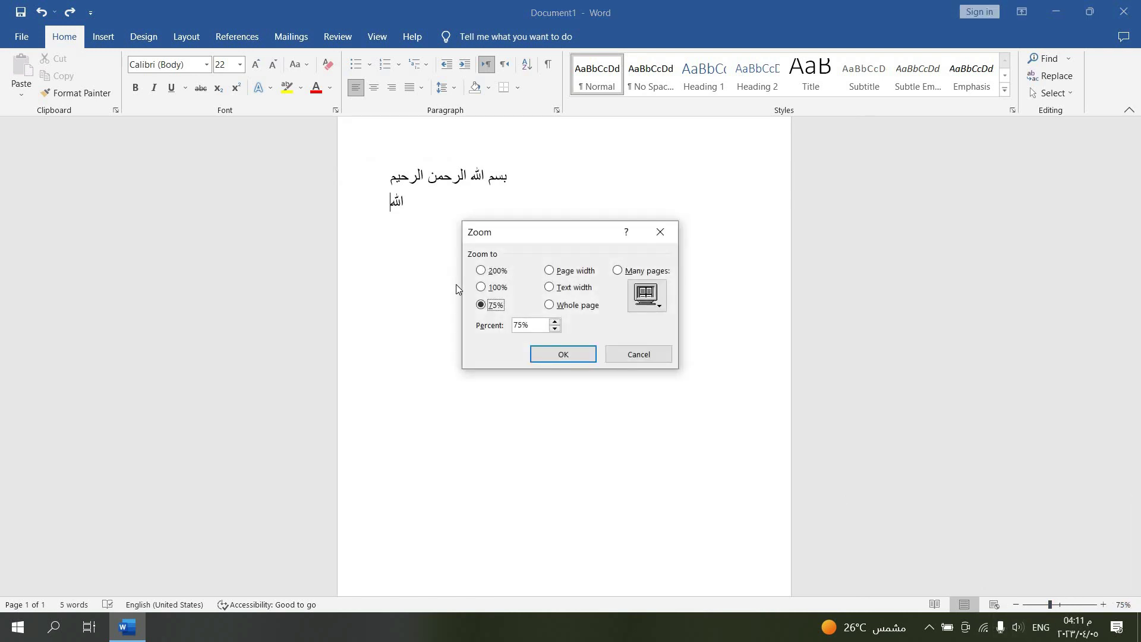
pyautogui.click(489, 289)
pyautogui.click(544, 353)
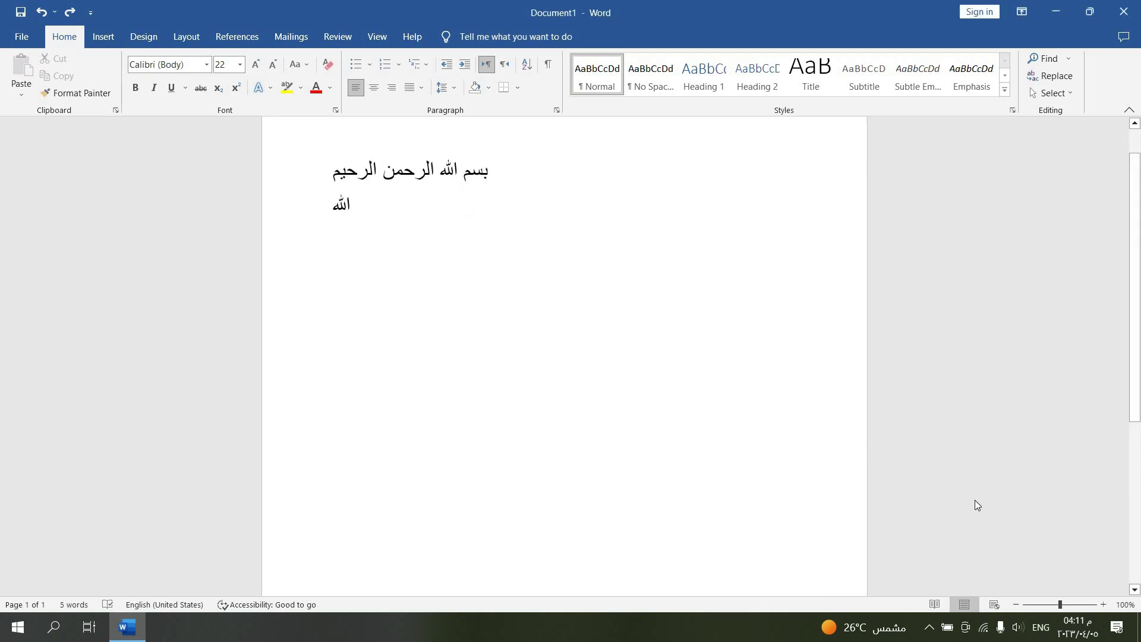
pyautogui.hotkey('alt', 'shift')
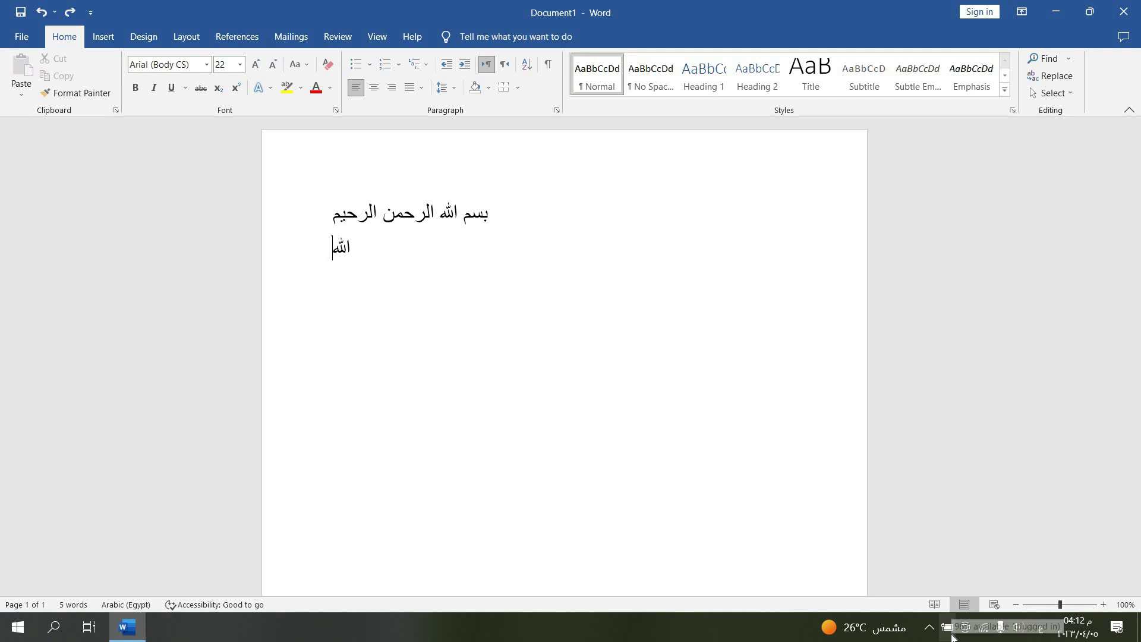
pyautogui.click(993, 606)
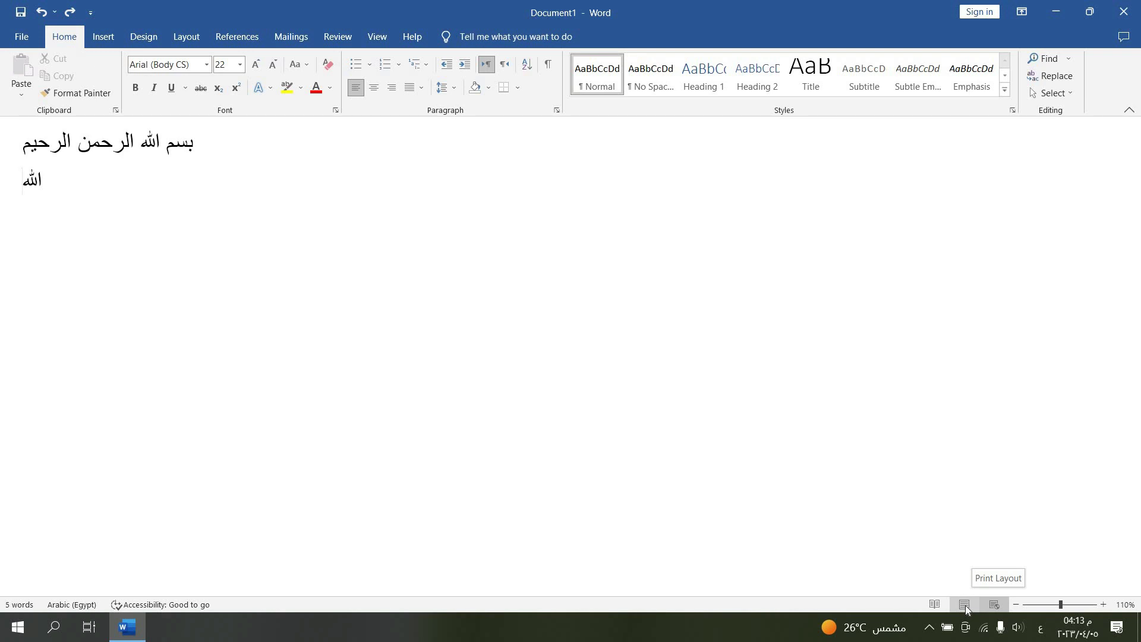
pyautogui.click(966, 605)
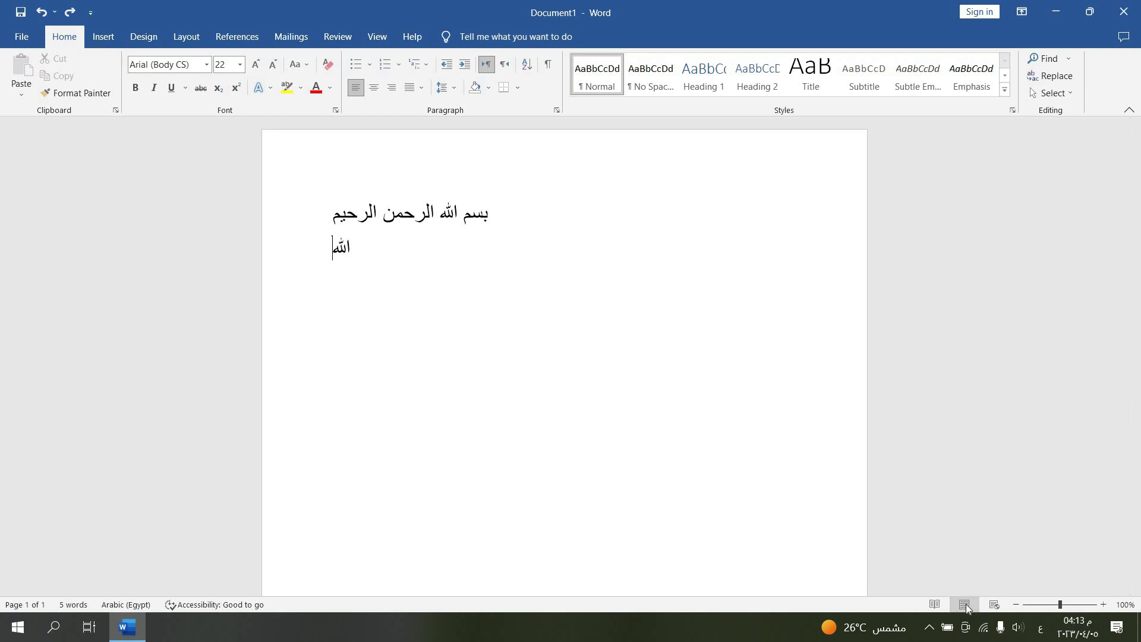
pyautogui.click(937, 604)
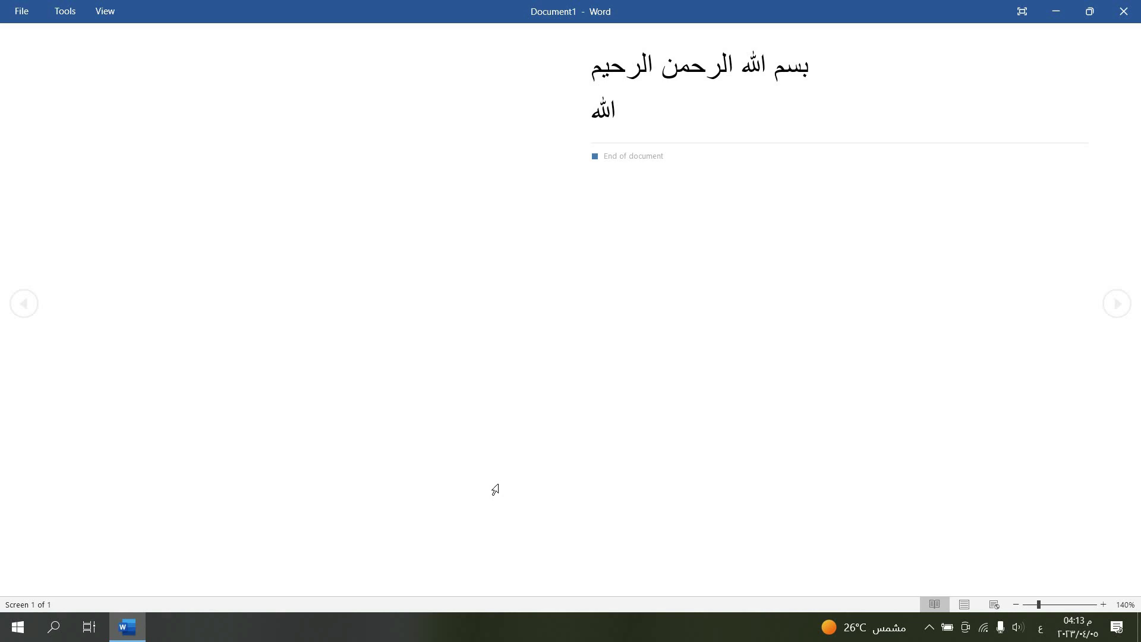
pyautogui.click(965, 605)
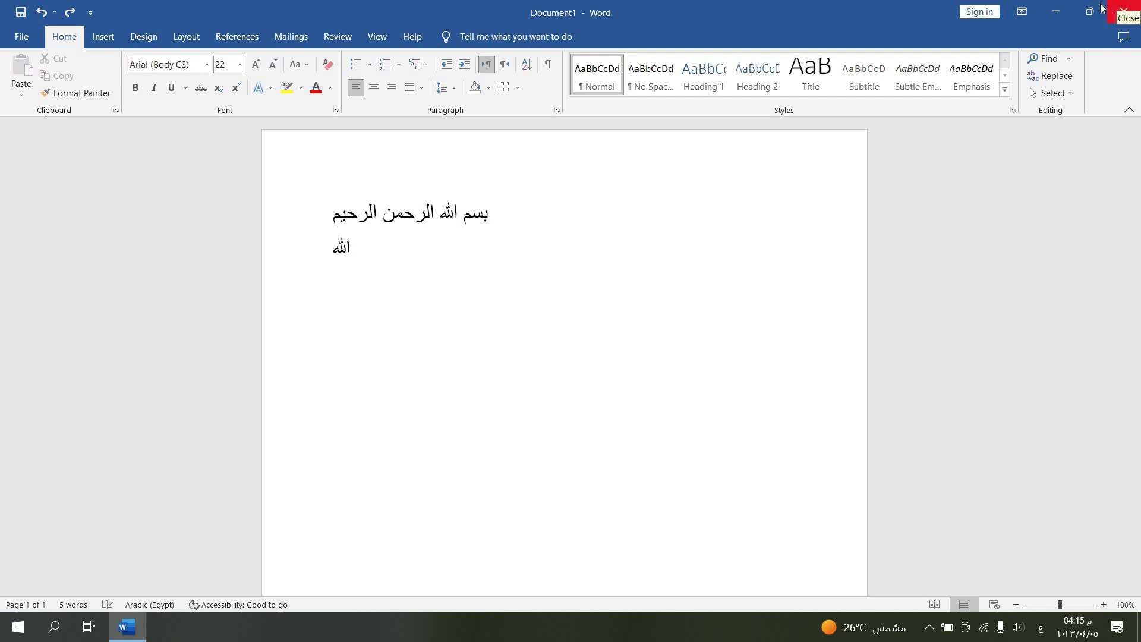
pyautogui.click(1022, 20)
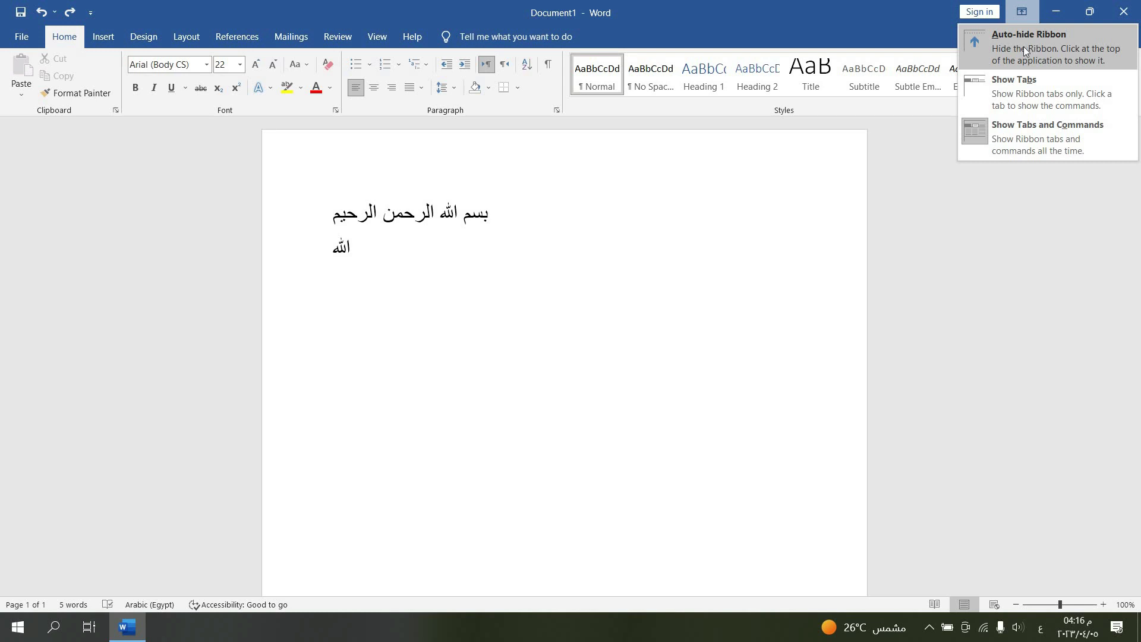
pyautogui.click(1022, 47)
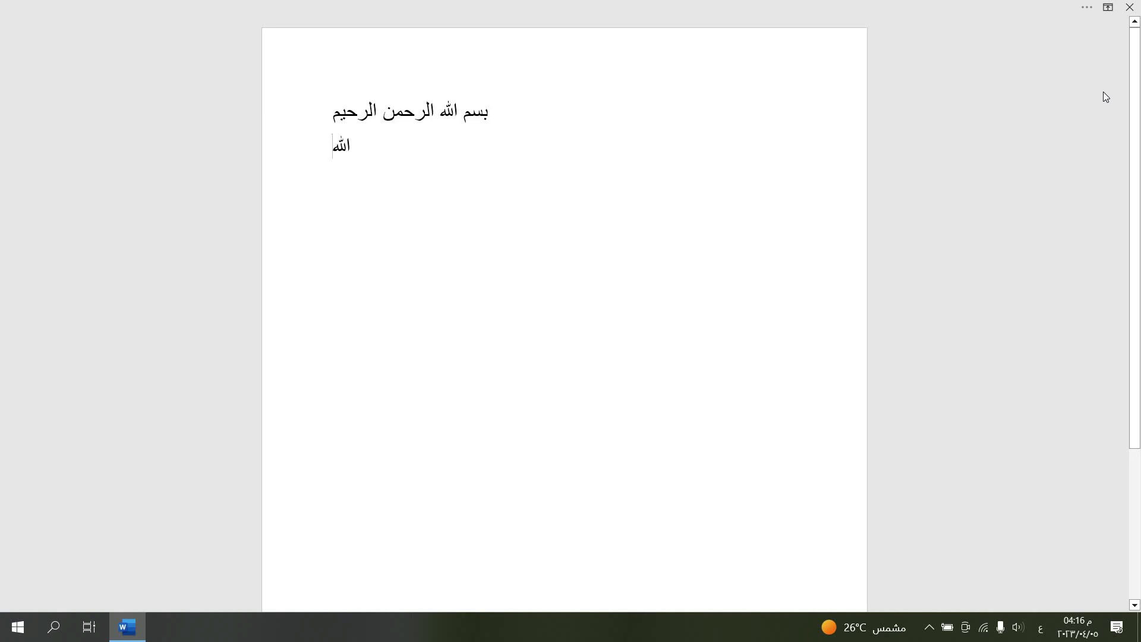
pyautogui.click(1110, 8)
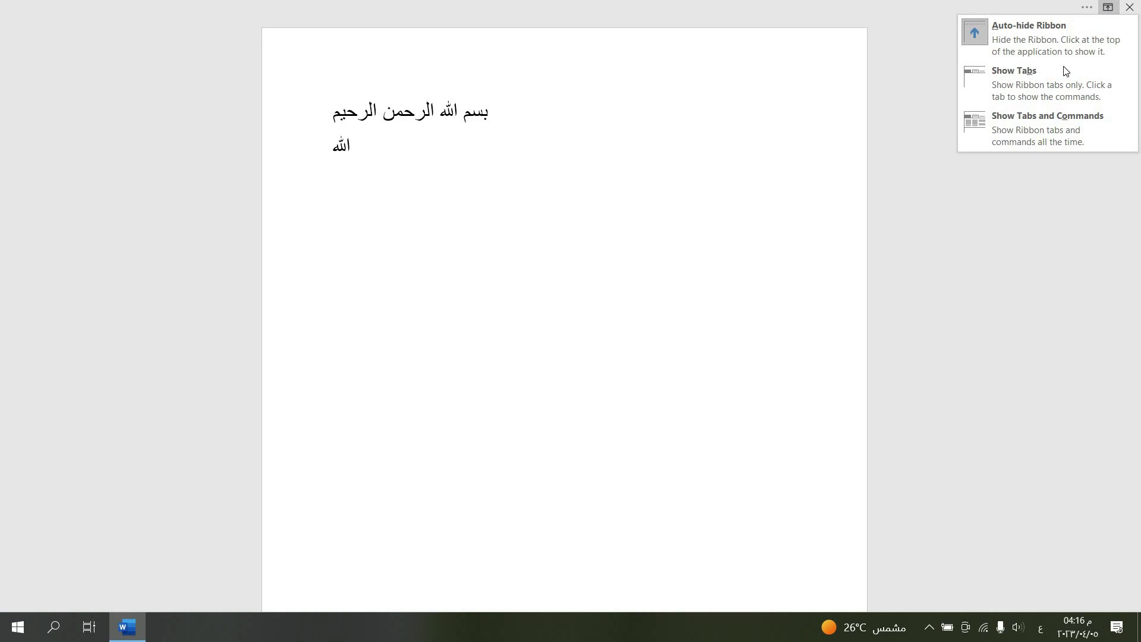
pyautogui.click(1023, 129)
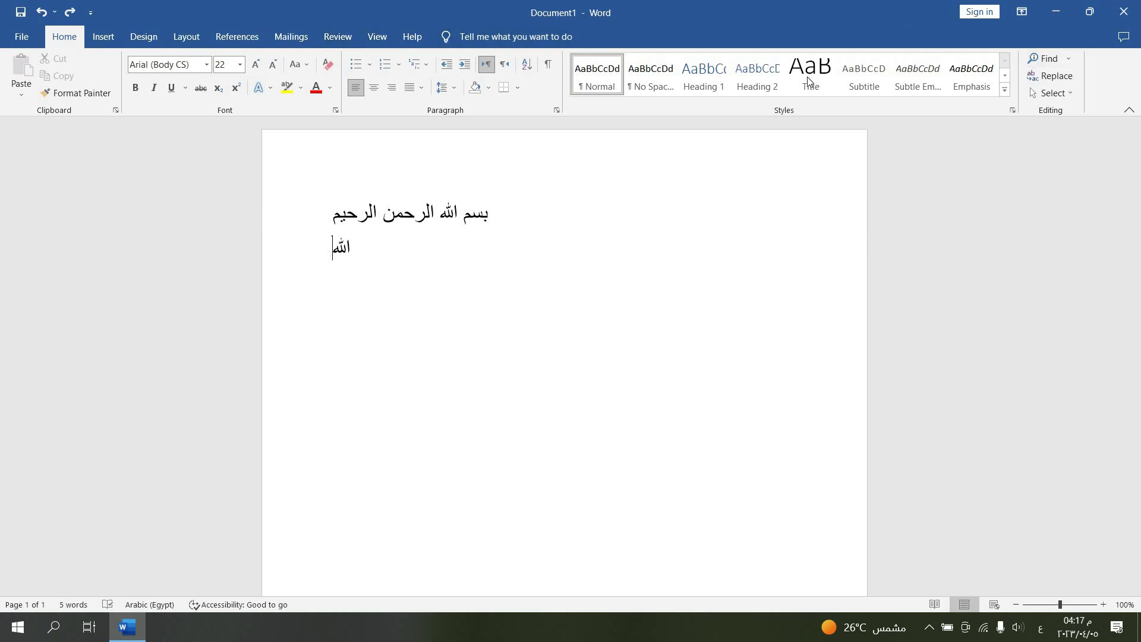
pyautogui.click(135, 88)
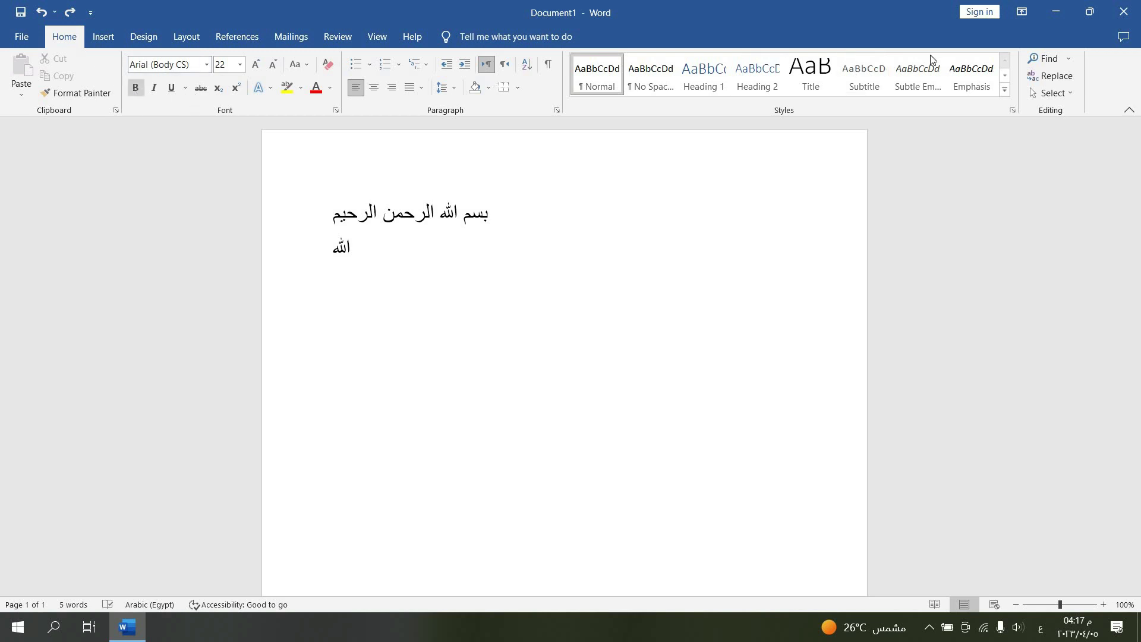
pyautogui.click(1032, 15)
pyautogui.click(1009, 84)
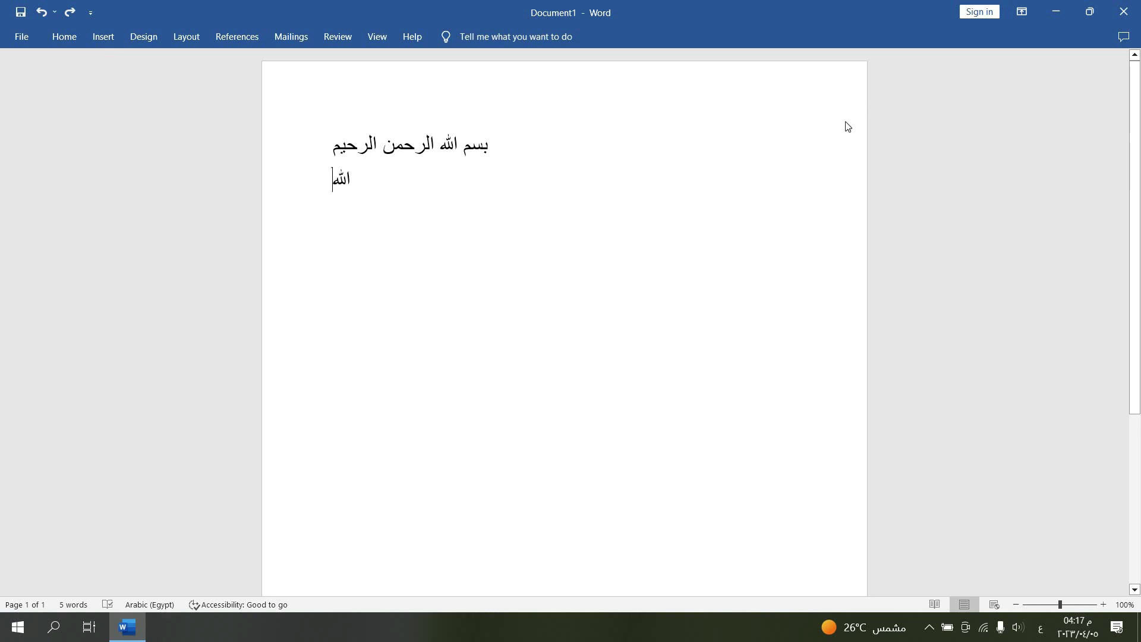
pyautogui.click(1025, 14)
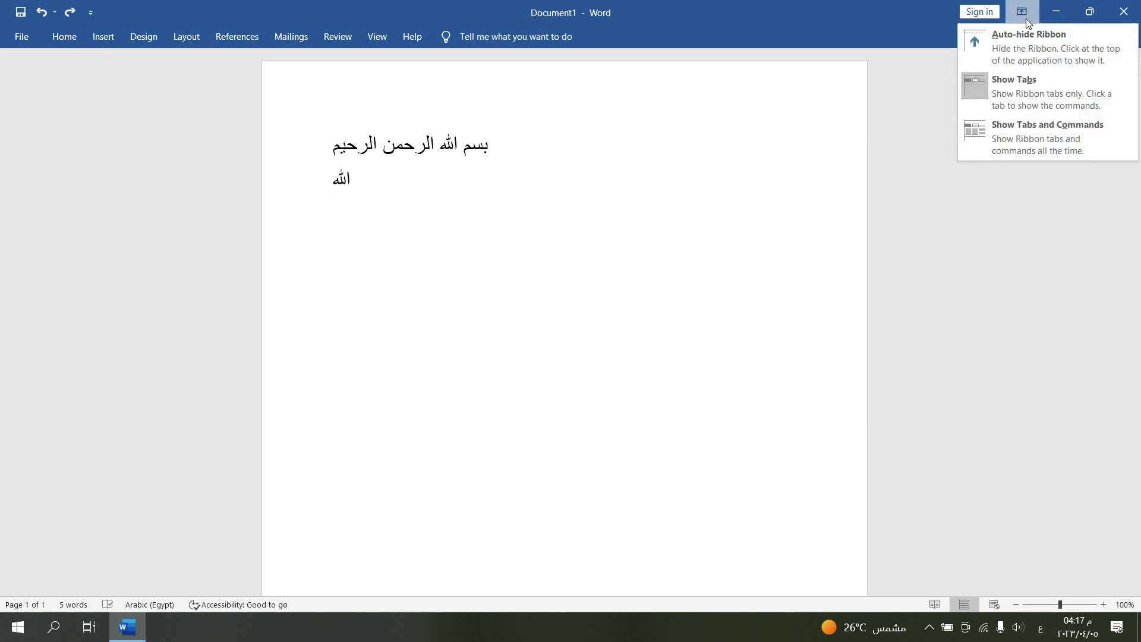
pyautogui.click(1005, 128)
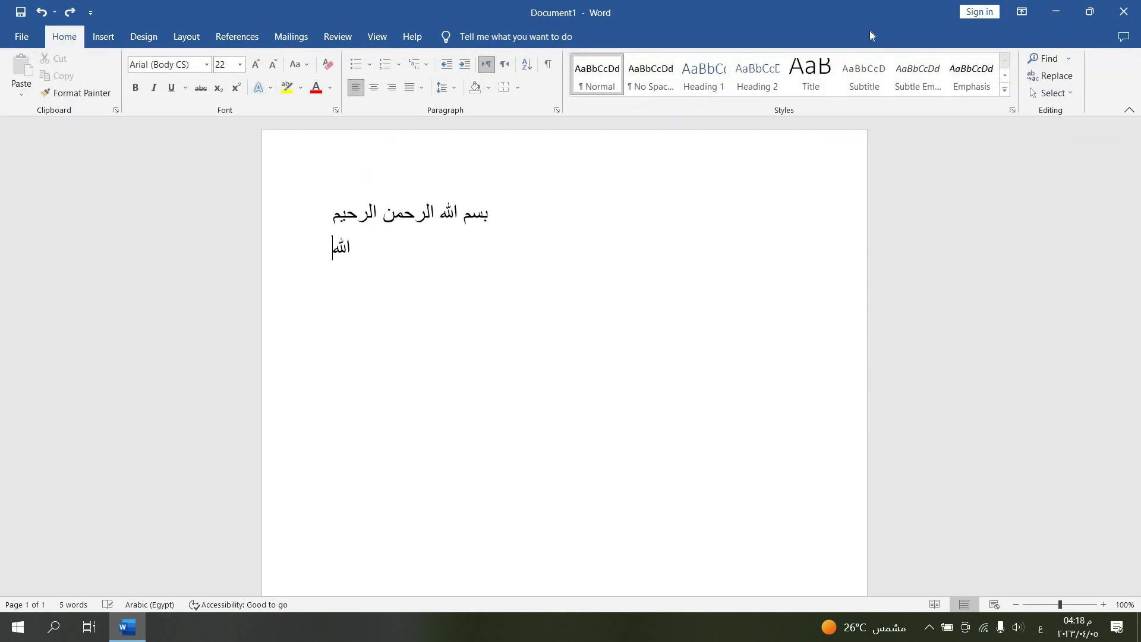
pyautogui.click(1022, 14)
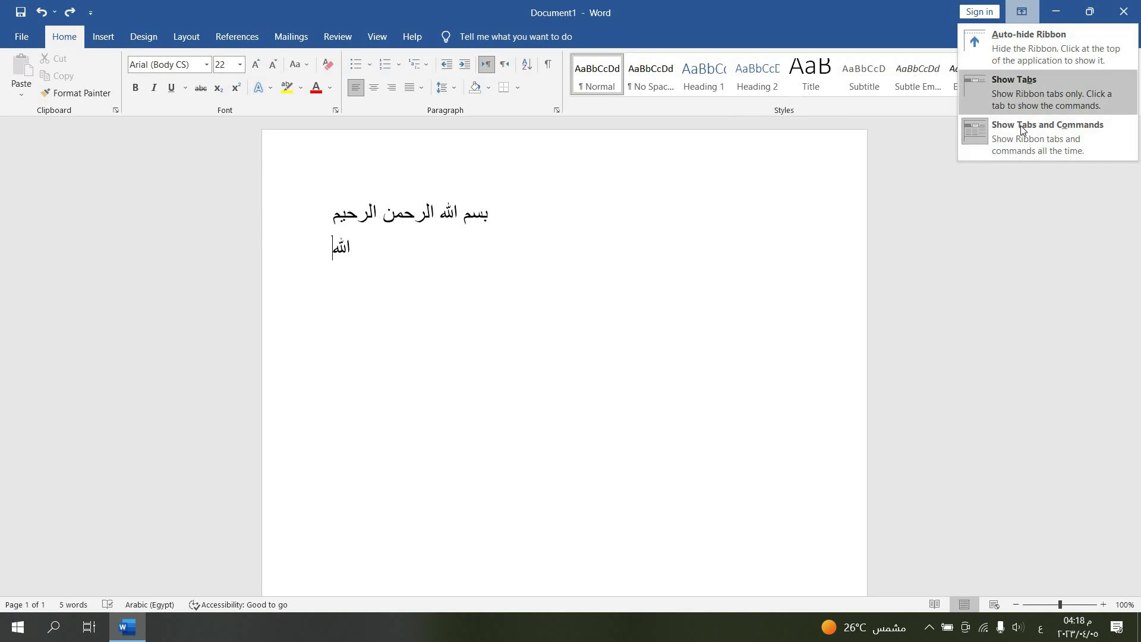
pyautogui.click(795, 275)
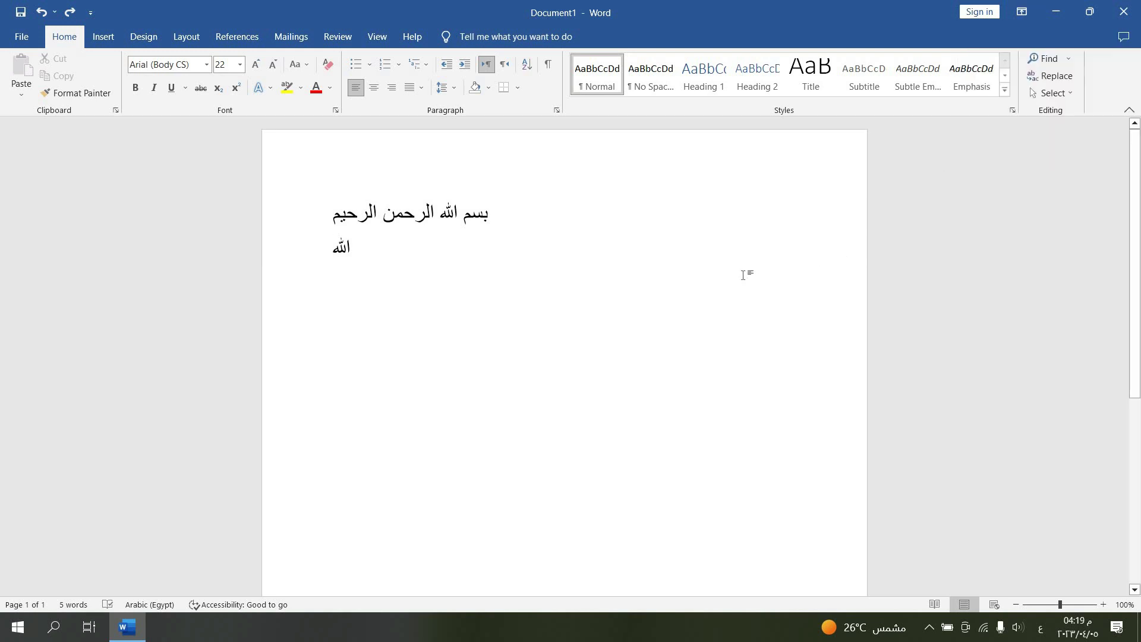